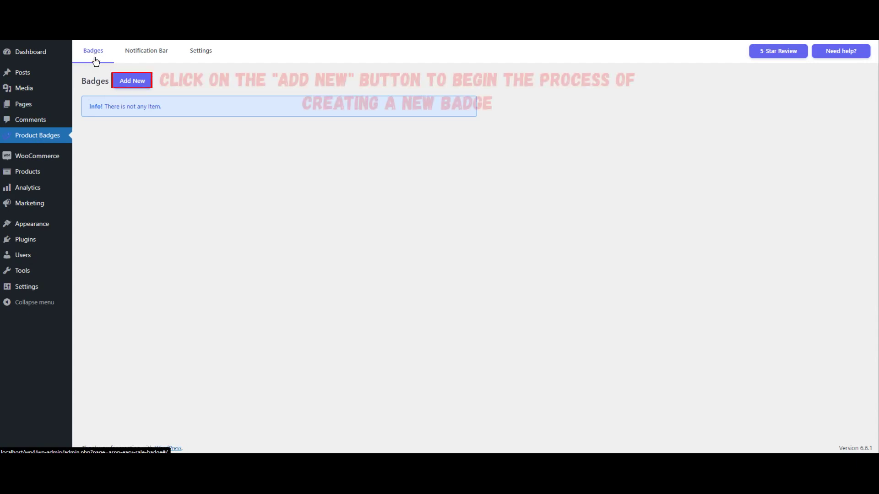
- Add a new product badge and name it "New-1"
{"action": "left_click", "coordinate": [133, 81]}
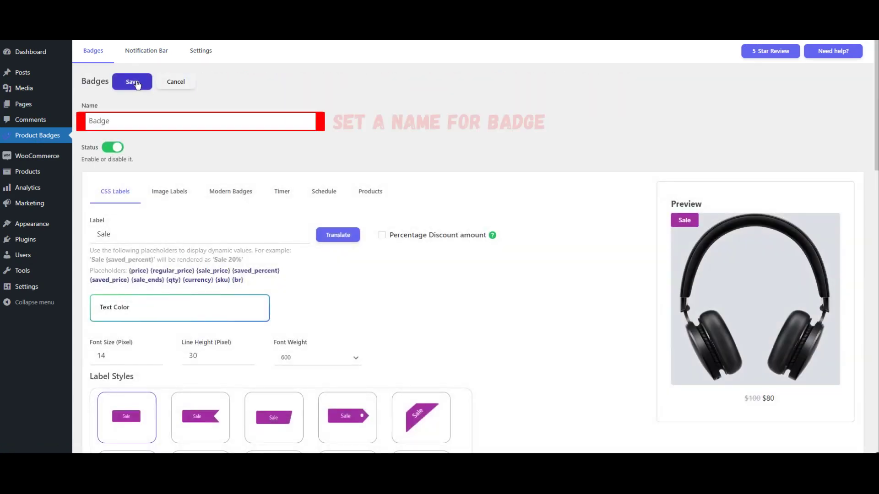
{"action": "left_click", "coordinate": [199, 120]}
{"action": "type", "text": "New-1"}
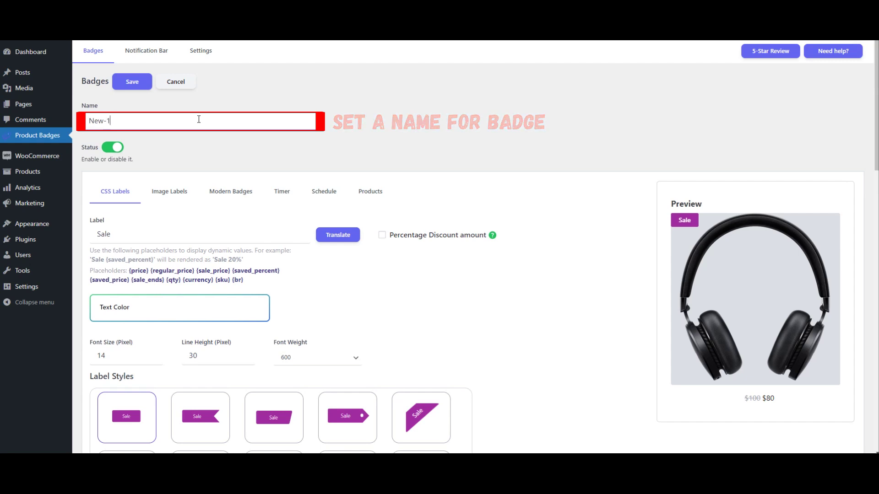
- Set the CSS label text to "NEW" and its font weight to Bold
{"action": "scroll", "coordinate": [204, 142], "scroll_direction": "down", "scroll_amount": 3}
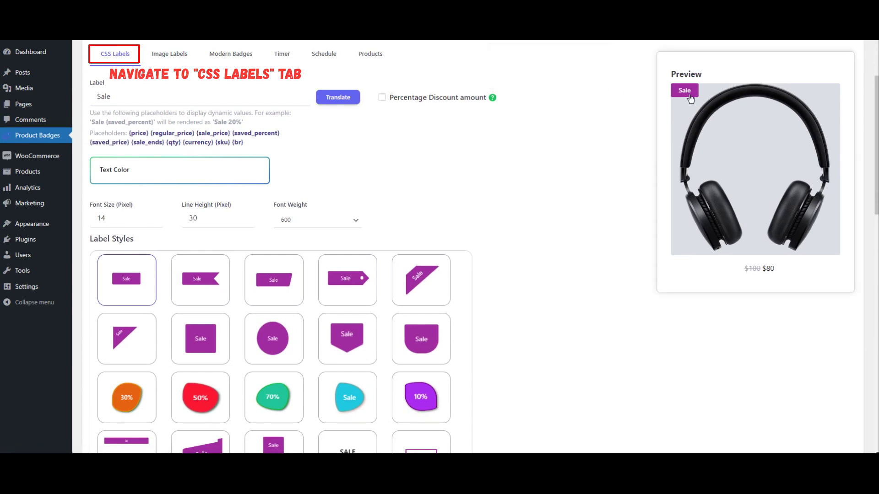
{"action": "double_click", "coordinate": [157, 95]}
{"action": "type", "text": "NEW"}
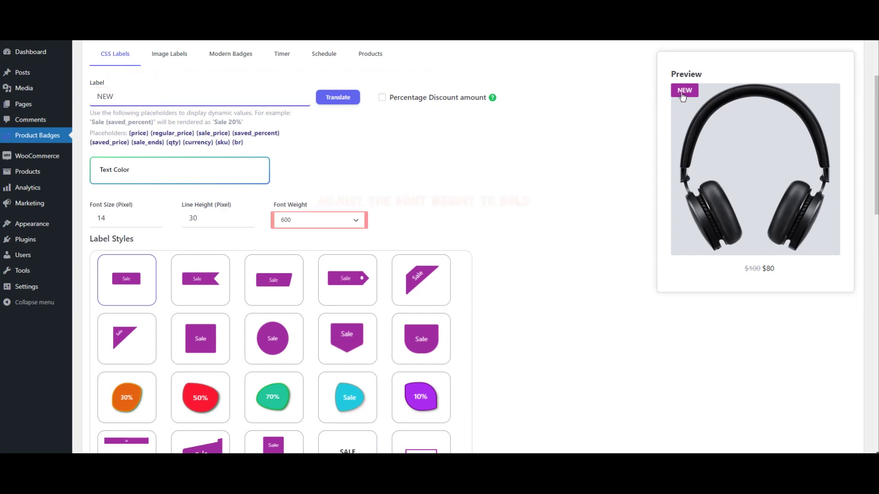
{"action": "left_click", "coordinate": [303, 222]}
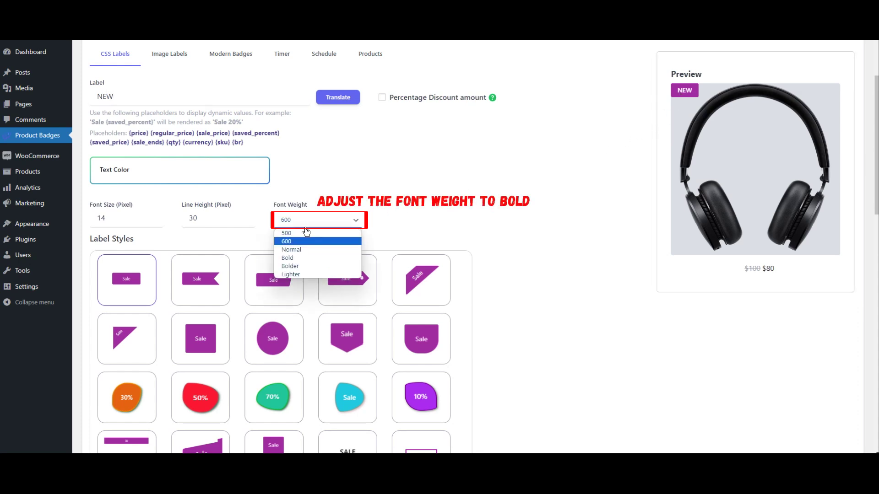
{"action": "left_click", "coordinate": [290, 257]}
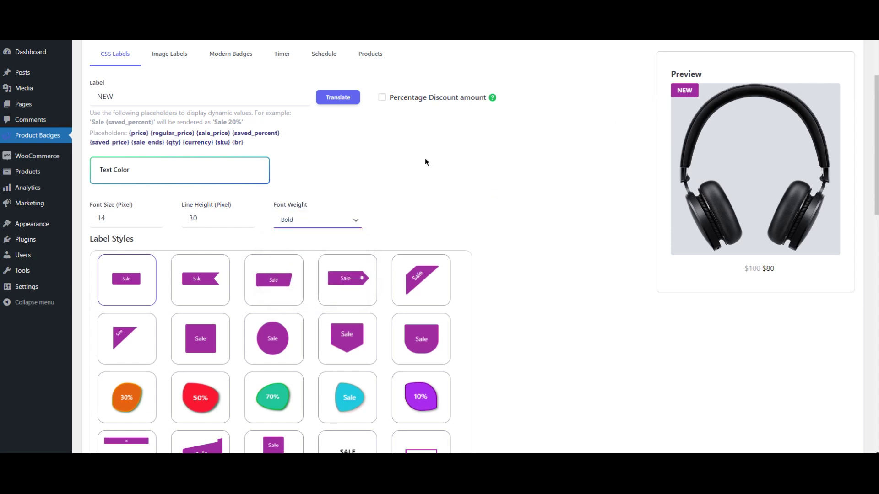
- Change the label color to the orange preset swatch, ffb031
{"action": "scroll", "coordinate": [402, 161], "scroll_direction": "down", "scroll_amount": 2}
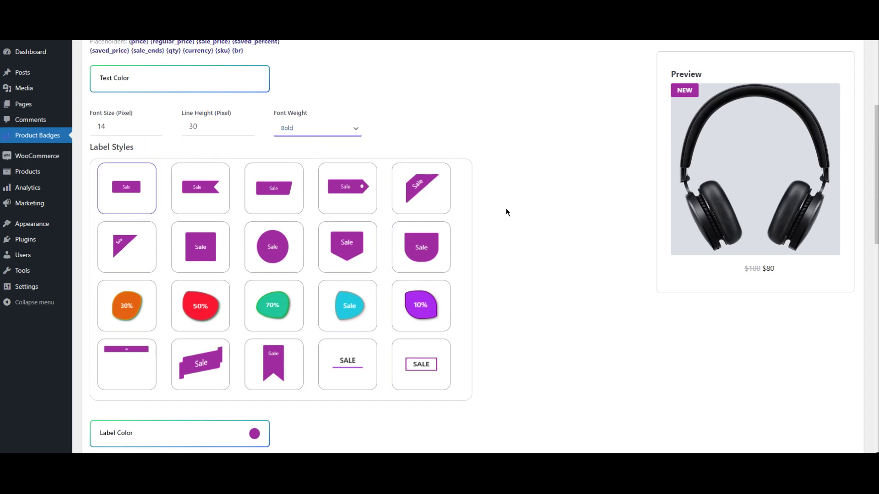
{"action": "scroll", "coordinate": [506, 210], "scroll_direction": "down", "scroll_amount": 4}
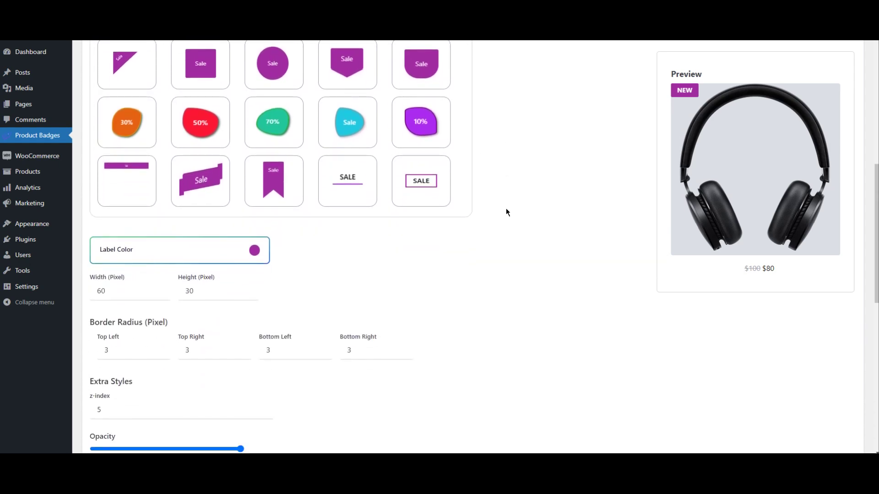
{"action": "scroll", "coordinate": [507, 211], "scroll_direction": "down", "scroll_amount": 3}
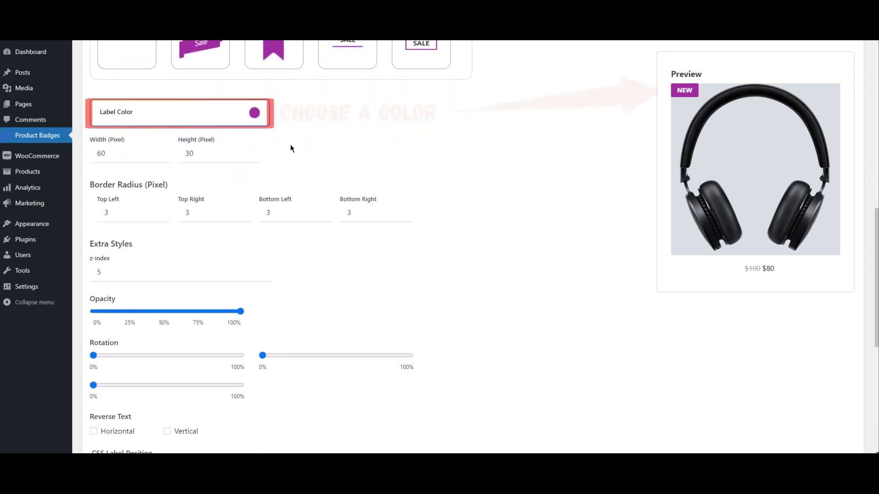
{"action": "left_click", "coordinate": [118, 125]}
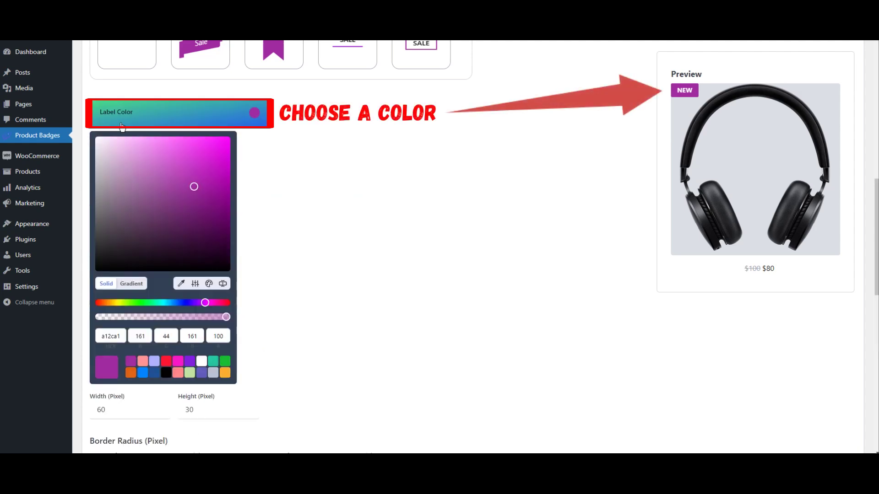
{"action": "left_click", "coordinate": [226, 373]}
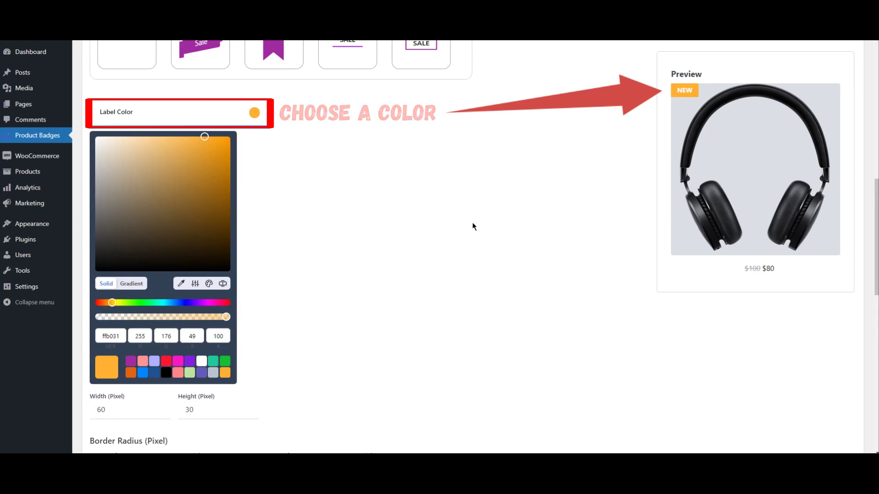
{"action": "left_click", "coordinate": [473, 226]}
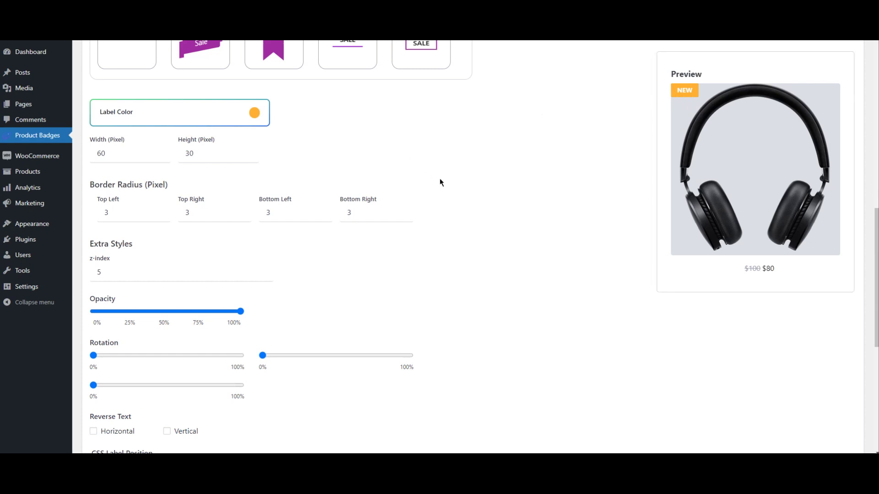
- Try the label at the bottom of the product image, and return it to the top
{"action": "scroll", "coordinate": [441, 182], "scroll_direction": "down", "scroll_amount": 5}
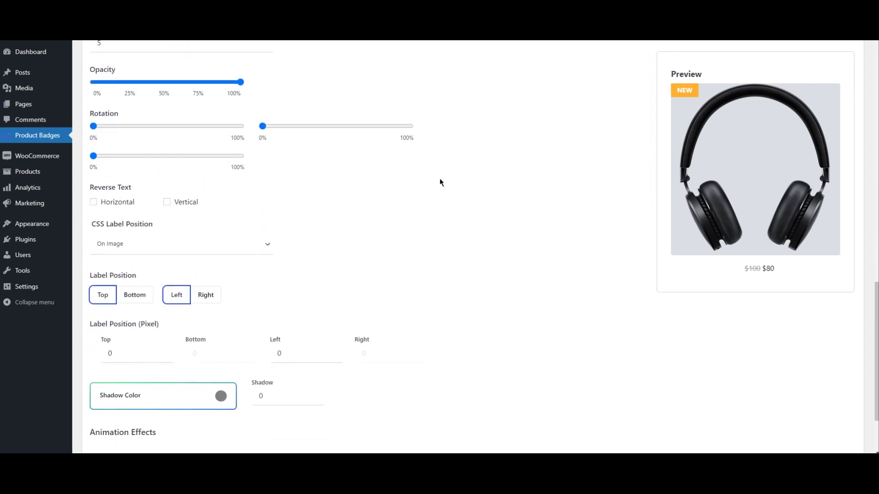
{"action": "scroll", "coordinate": [441, 183], "scroll_direction": "down", "scroll_amount": 2}
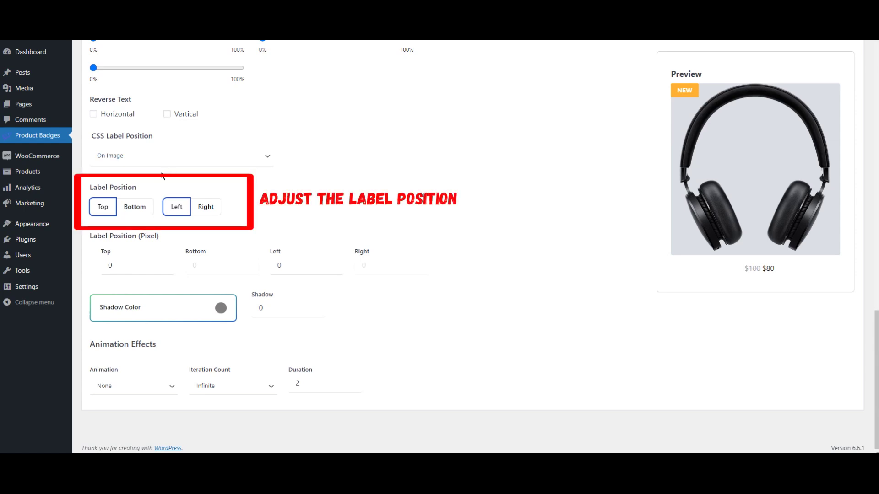
{"action": "left_click", "coordinate": [146, 212]}
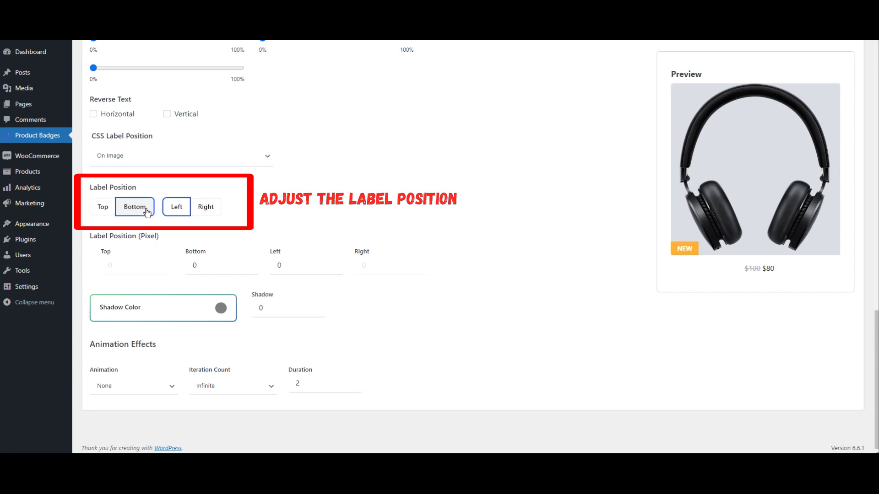
{"action": "left_click", "coordinate": [100, 215]}
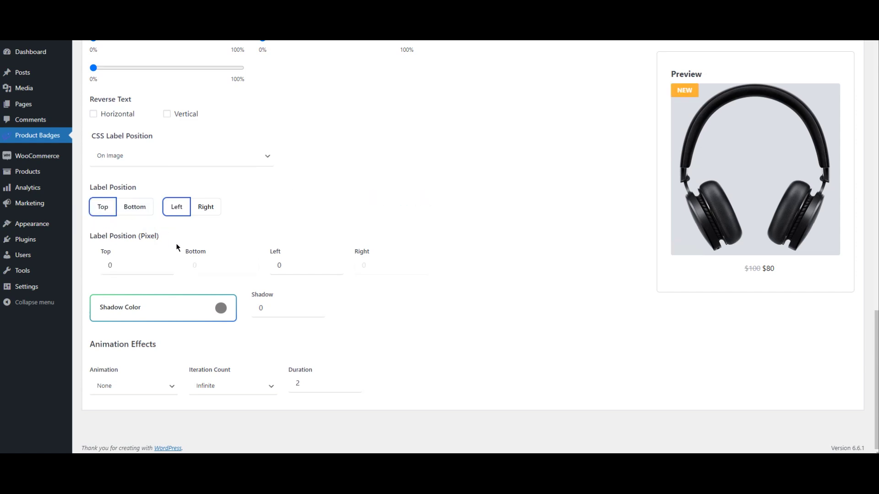
- Offset the label 6 pixels from the top and left of the image and set its shadow to 2
{"action": "left_click", "coordinate": [163, 263]}
{"action": "left_click", "coordinate": [163, 263]}
{"action": "left_click", "coordinate": [163, 263]}
{"action": "left_click", "coordinate": [164, 263]}
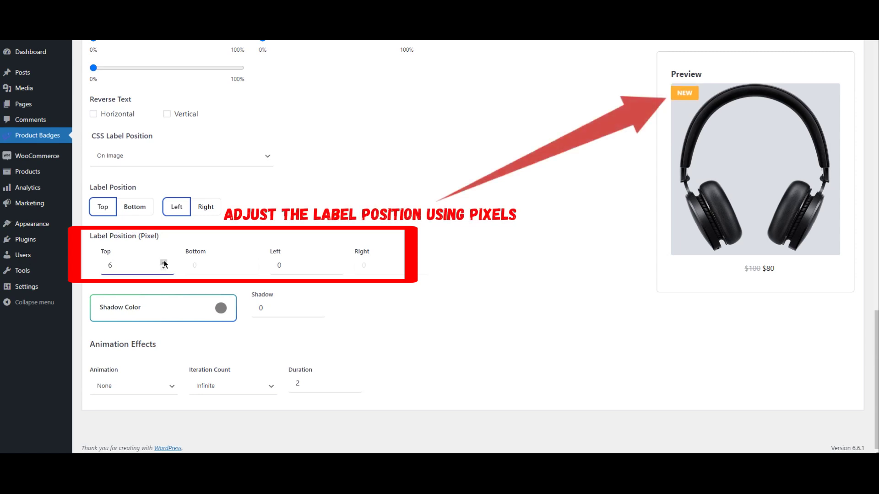
{"action": "left_click", "coordinate": [333, 263]}
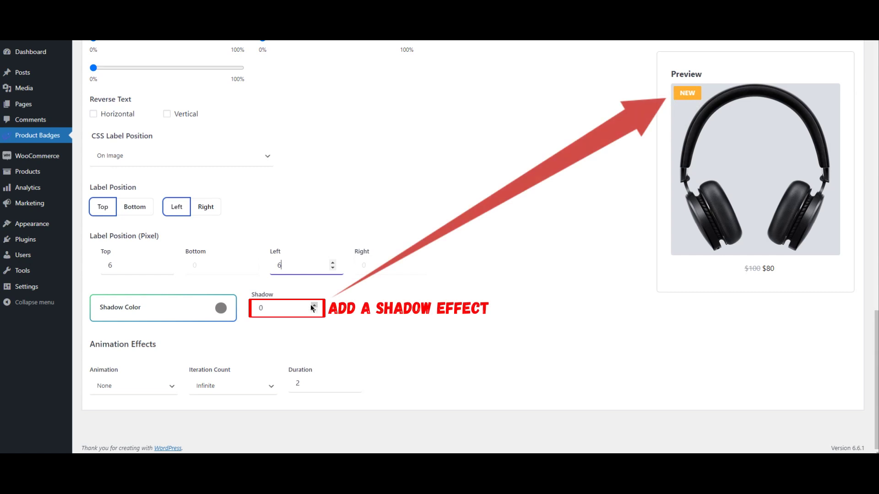
{"action": "left_click", "coordinate": [249, 281]}
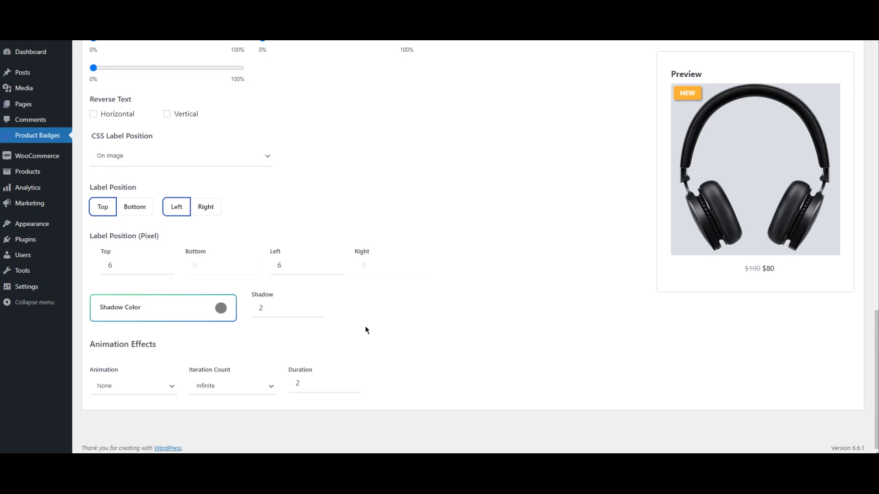
- Set the badge's product condition to Recently Added
{"action": "scroll", "coordinate": [361, 327], "scroll_direction": "up", "scroll_amount": 10}
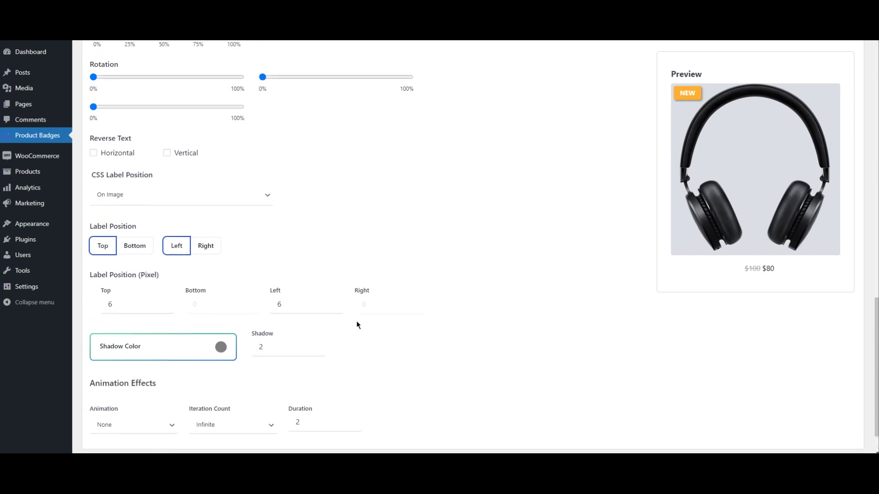
{"action": "scroll", "coordinate": [358, 321], "scroll_direction": "up", "scroll_amount": 8}
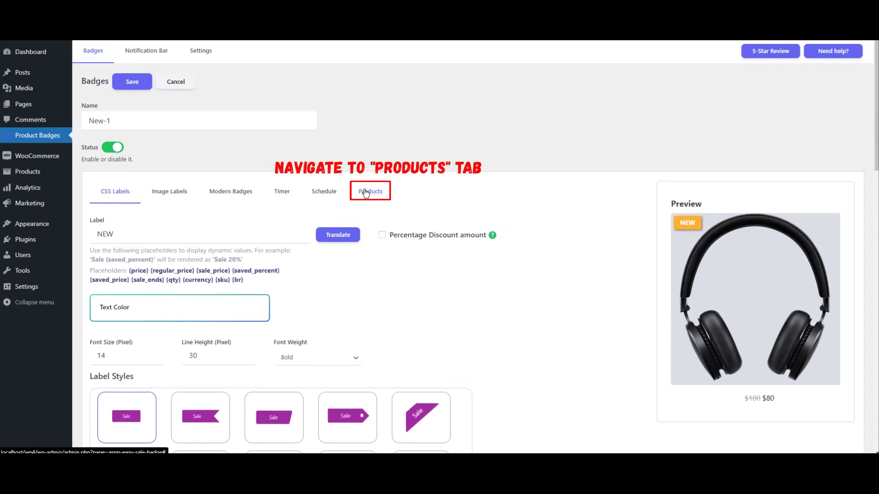
{"action": "left_click", "coordinate": [365, 193]}
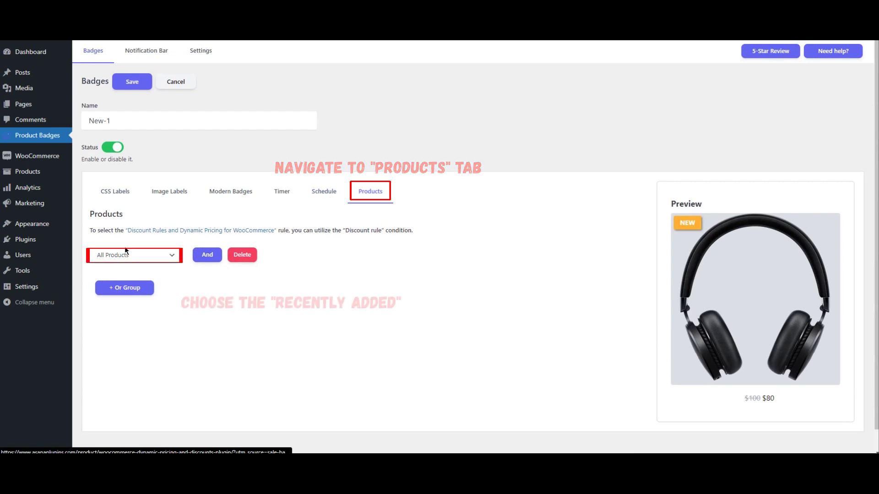
{"action": "left_click", "coordinate": [112, 260]}
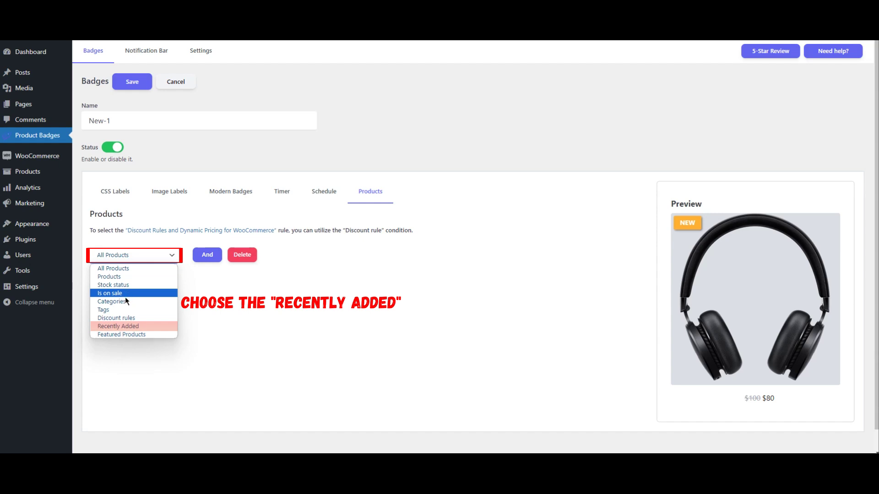
{"action": "left_click", "coordinate": [116, 327]}
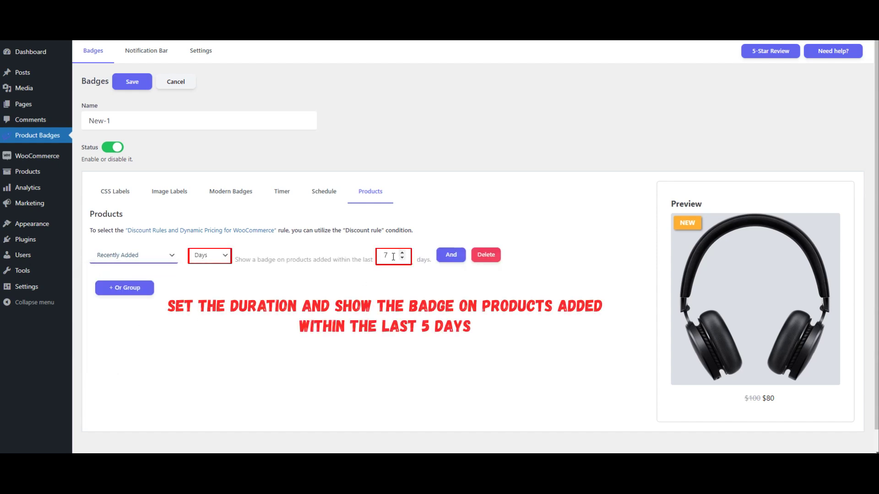
- Limit the badge to products added within the last 5 days, using Days as the unit, and save the badge
{"action": "left_click", "coordinate": [225, 258]}
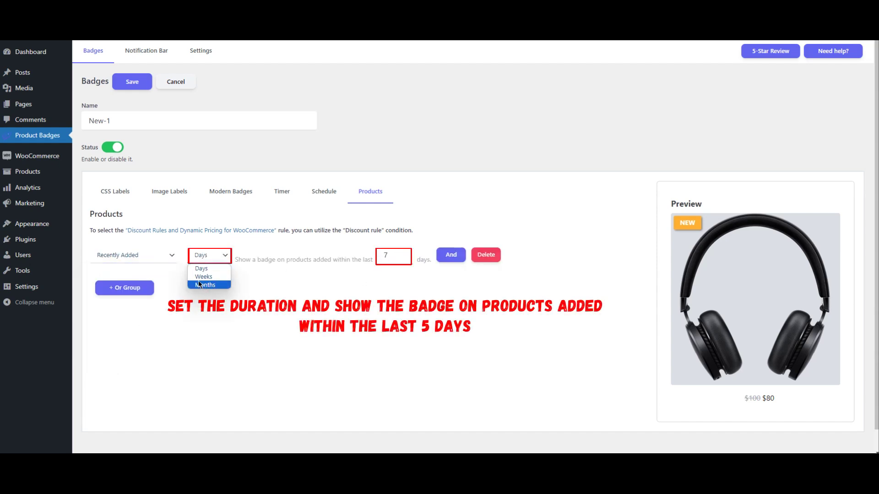
{"action": "left_click", "coordinate": [215, 268]}
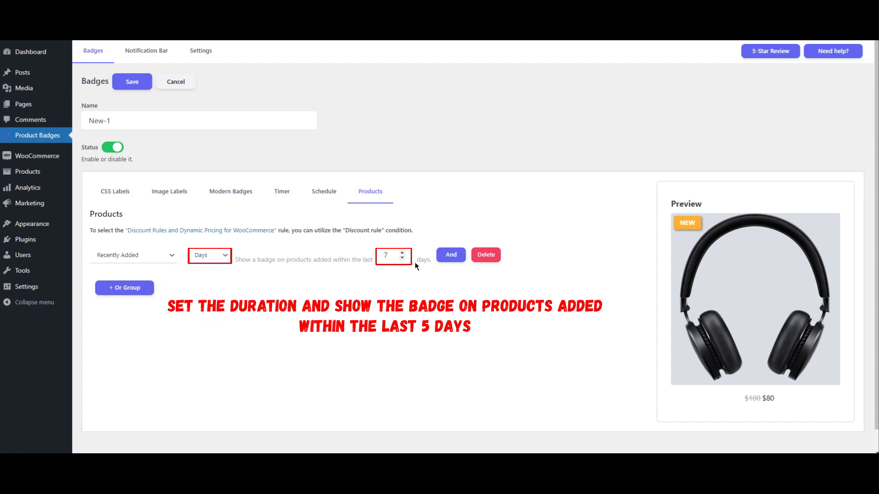
{"action": "left_click", "coordinate": [403, 258]}
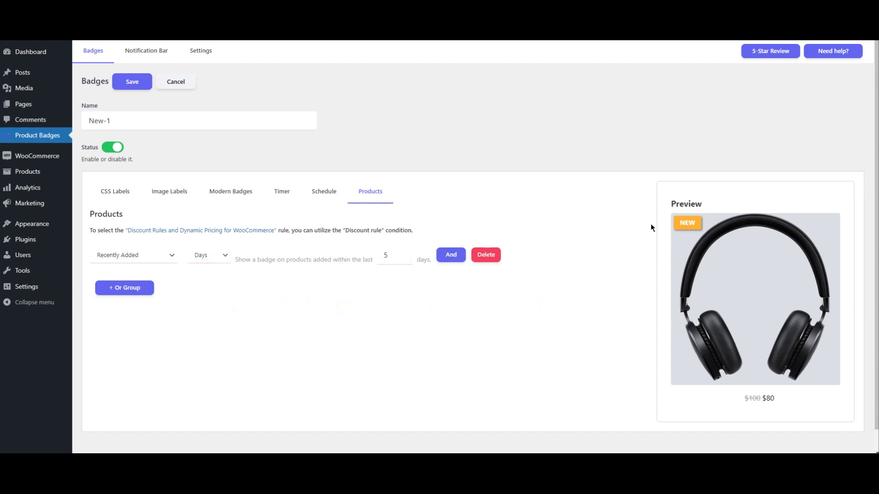
{"action": "left_click", "coordinate": [133, 83]}
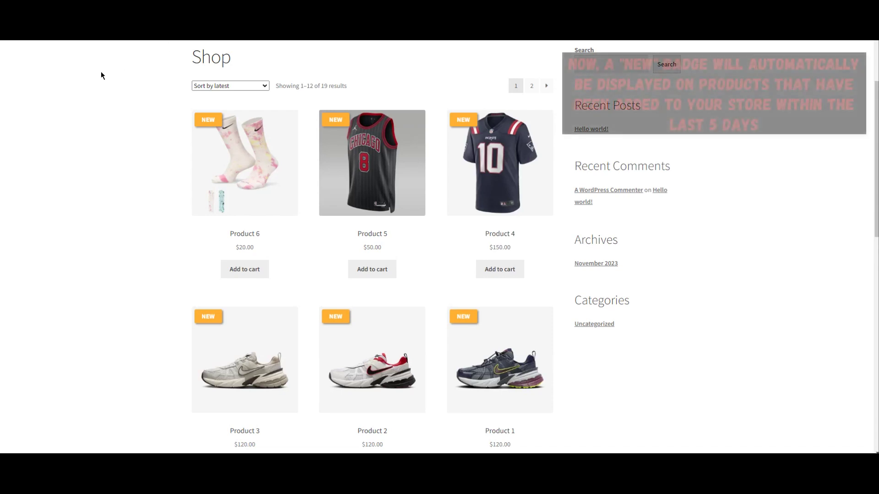
- Examine the shop page, sorted by latest, to see which products carry the NEW badge
{"action": "left_click", "coordinate": [195, 87]}
{"action": "left_click", "coordinate": [228, 119]}
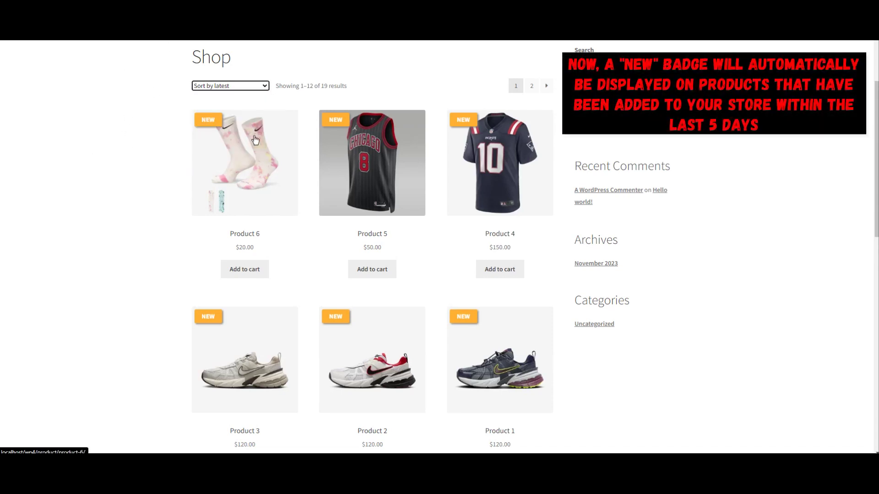
{"action": "scroll", "coordinate": [484, 164], "scroll_direction": "down", "scroll_amount": 4}
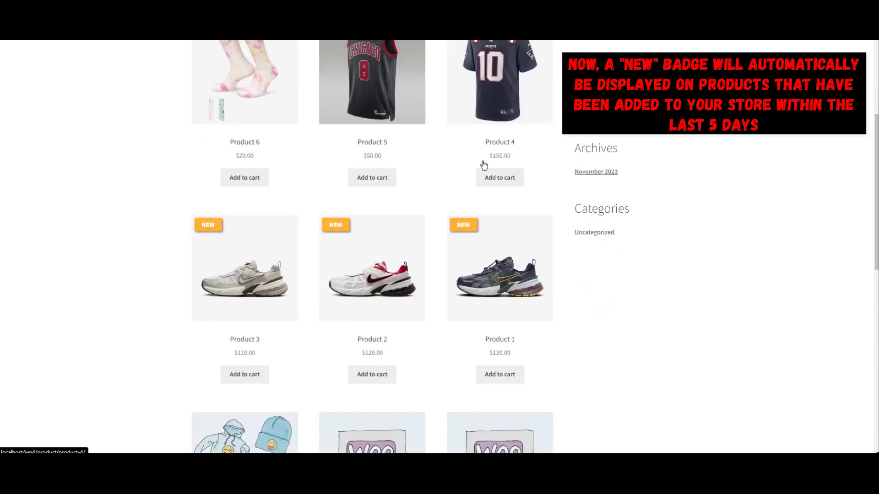
{"action": "scroll", "coordinate": [483, 165], "scroll_direction": "down", "scroll_amount": 2}
{"action": "scroll", "coordinate": [484, 165], "scroll_direction": "down", "scroll_amount": 4}
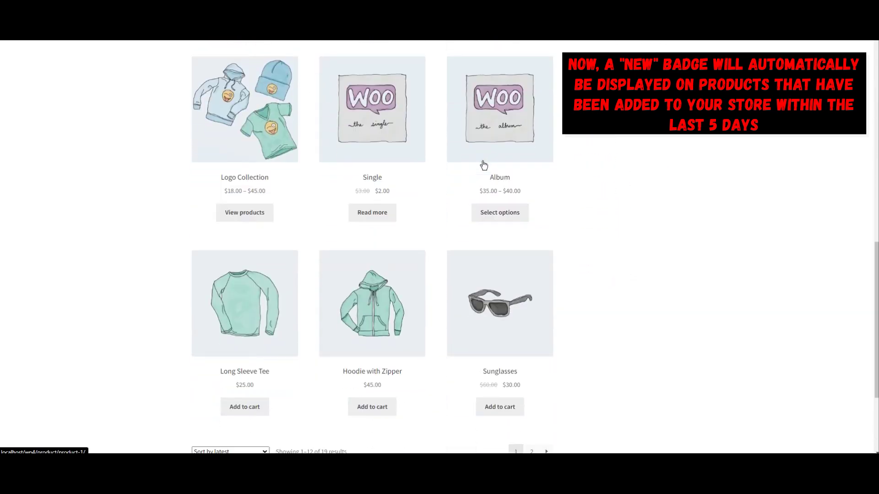
{"action": "scroll", "coordinate": [484, 165], "scroll_direction": "up", "scroll_amount": 5}
{"action": "scroll", "coordinate": [484, 165], "scroll_direction": "up", "scroll_amount": 6}
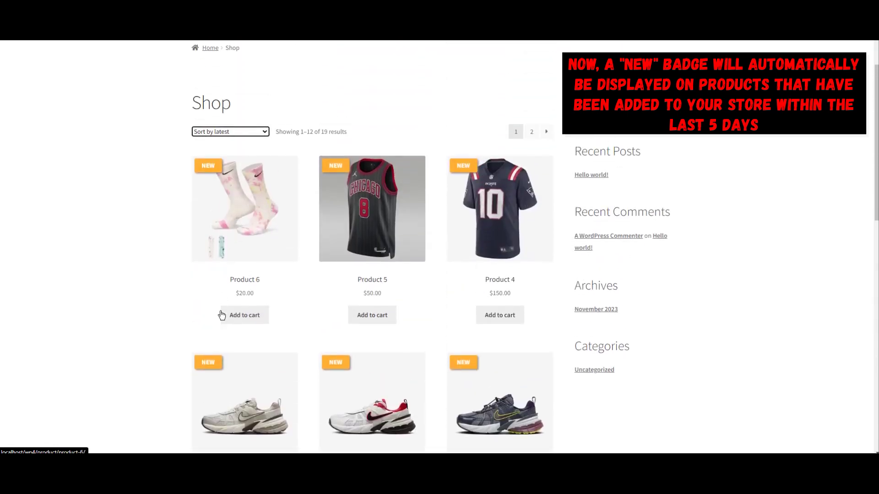
{"action": "scroll", "coordinate": [275, 325], "scroll_direction": "down", "scroll_amount": 1}
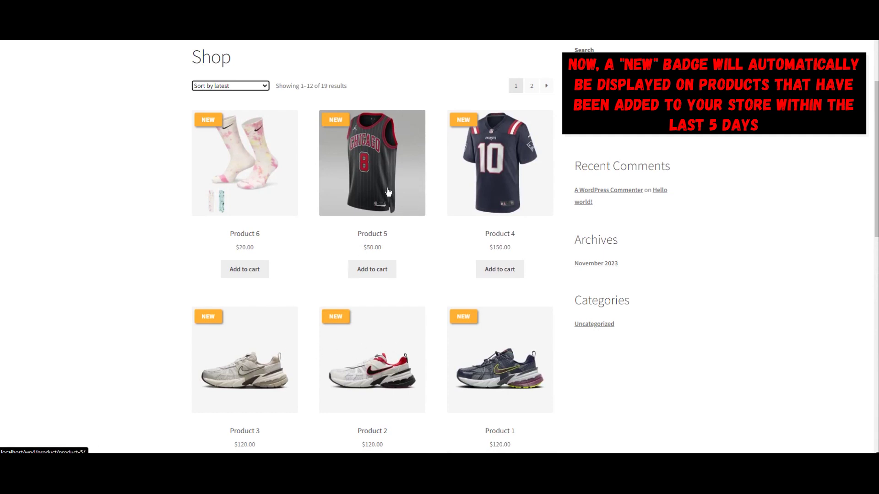
{"action": "left_click", "coordinate": [252, 359]}
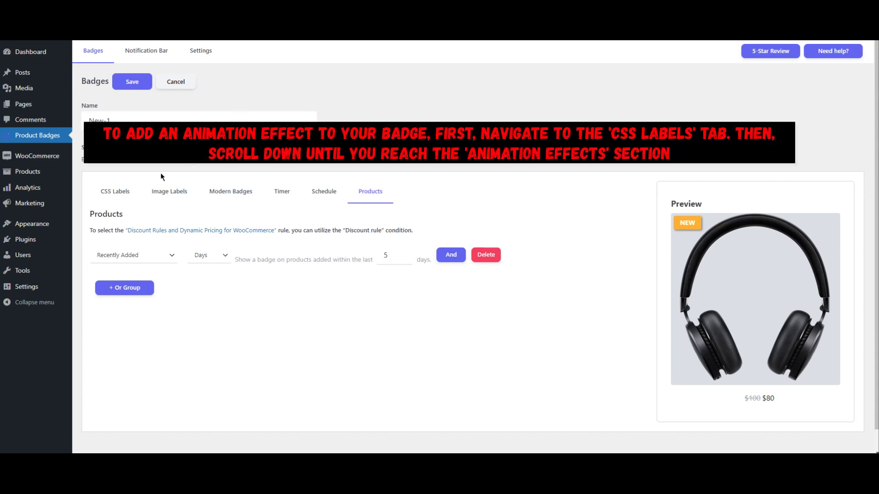
- Set the animation effect of the NEW badge's CSS label to Flash
{"action": "left_click", "coordinate": [114, 195]}
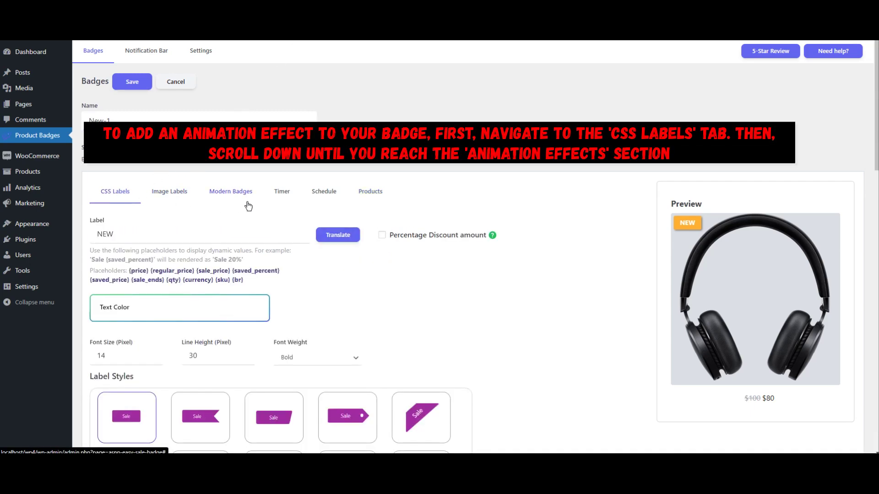
{"action": "scroll", "coordinate": [248, 206], "scroll_direction": "down", "scroll_amount": 5}
{"action": "scroll", "coordinate": [529, 172], "scroll_direction": "down", "scroll_amount": 6}
{"action": "scroll", "coordinate": [522, 179], "scroll_direction": "down", "scroll_amount": 7}
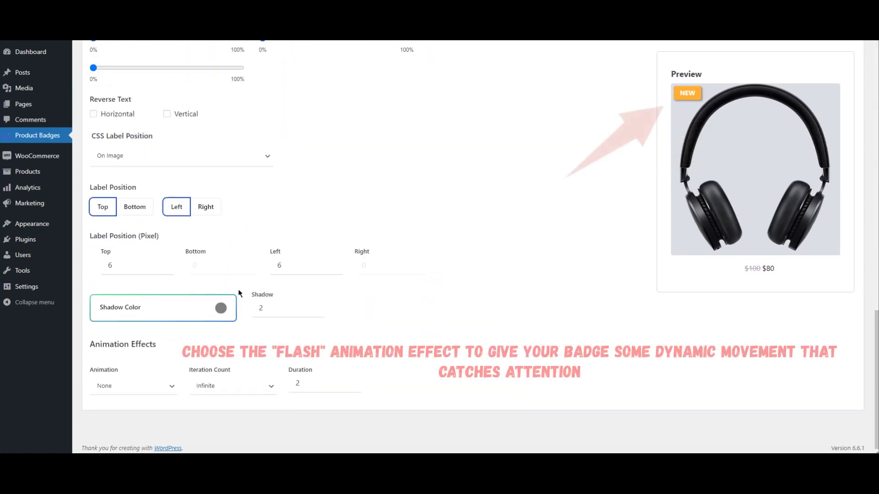
{"action": "left_click", "coordinate": [120, 388]}
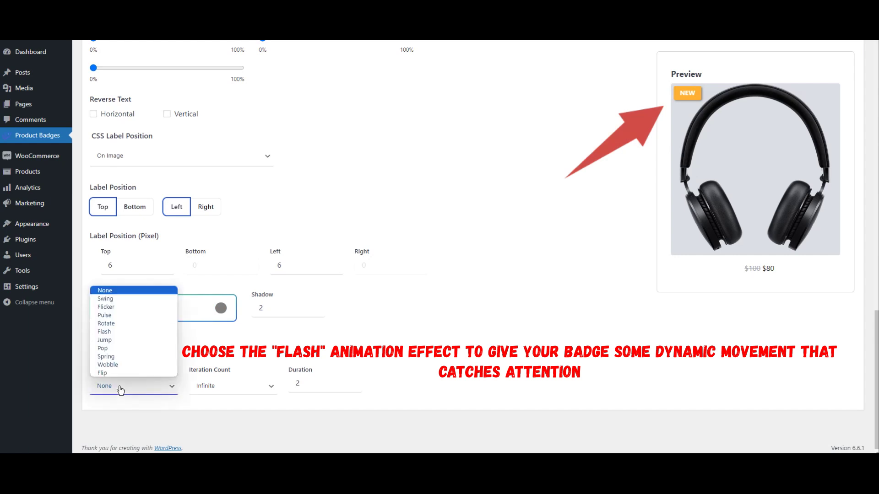
{"action": "left_click", "coordinate": [108, 332]}
- Set the animation duration to 5 and save the badge
{"action": "left_click", "coordinate": [351, 381]}
{"action": "left_click", "coordinate": [351, 382]}
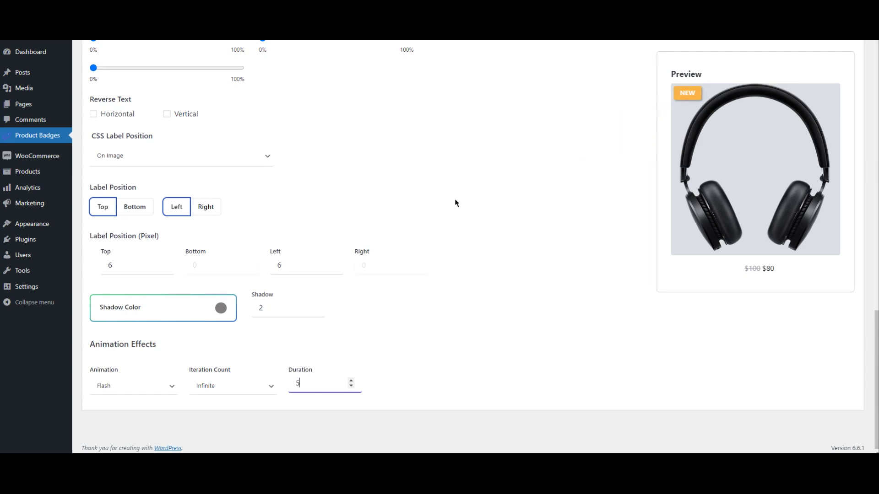
{"action": "scroll", "coordinate": [456, 203], "scroll_direction": "up", "scroll_amount": 20}
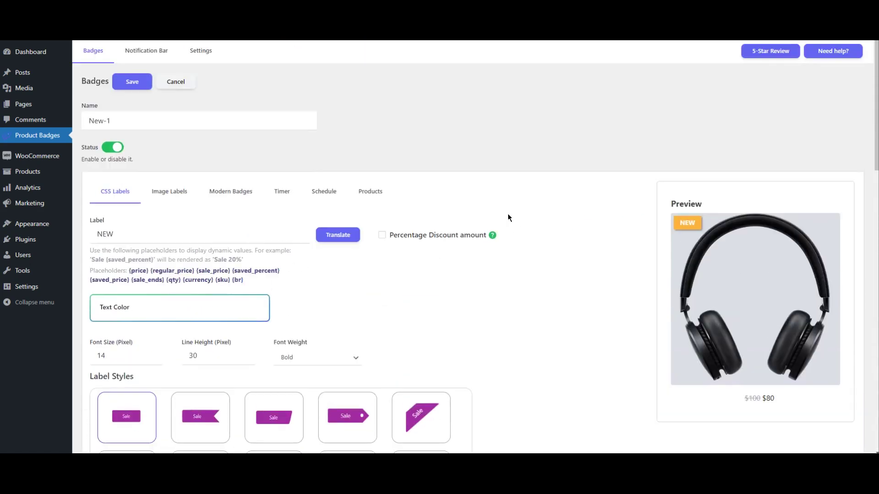
{"action": "left_click", "coordinate": [132, 83]}
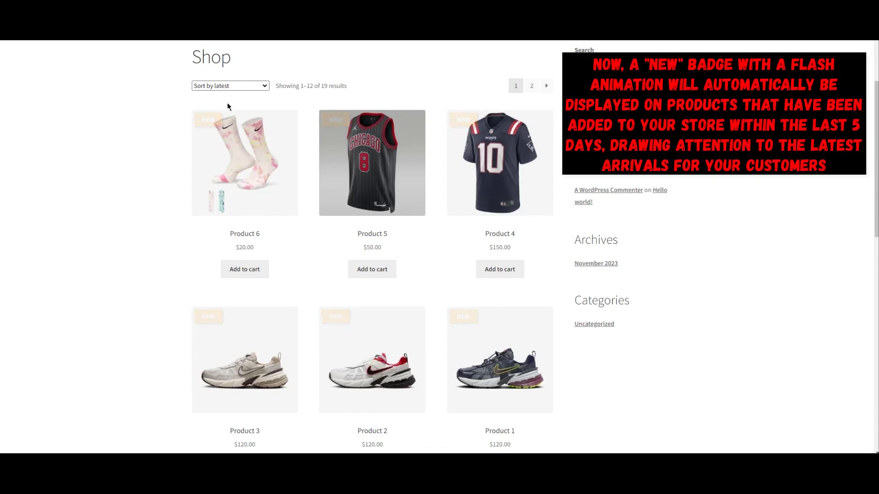
- Examine the animated NEW badge on the shop's latest products and on the Product 1 page
{"action": "scroll", "coordinate": [169, 159], "scroll_direction": "down", "scroll_amount": 4}
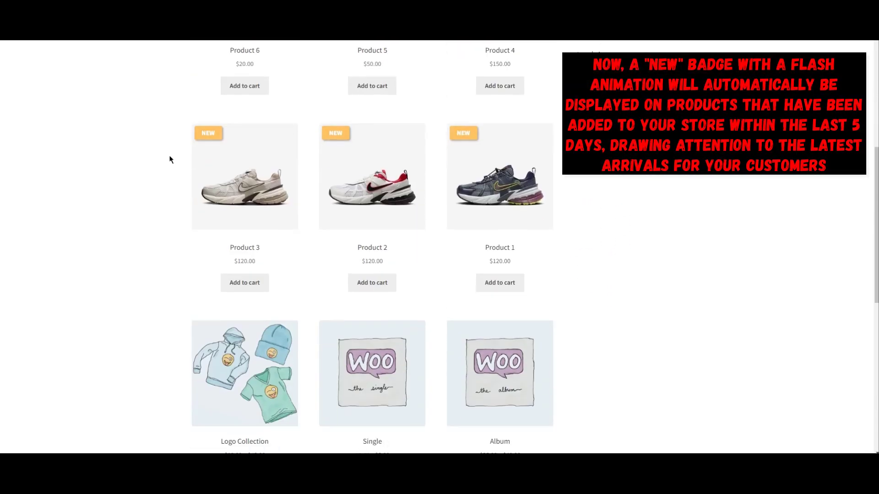
{"action": "scroll", "coordinate": [170, 160], "scroll_direction": "down", "scroll_amount": 1}
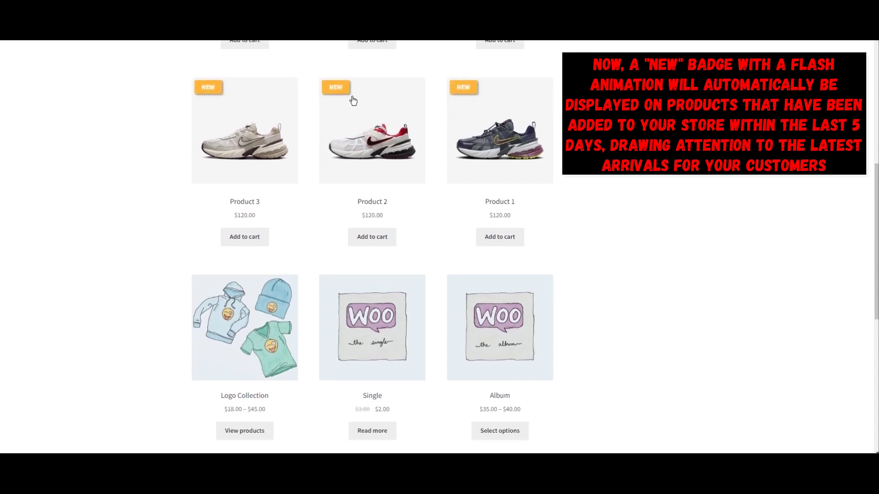
{"action": "left_click", "coordinate": [491, 111]}
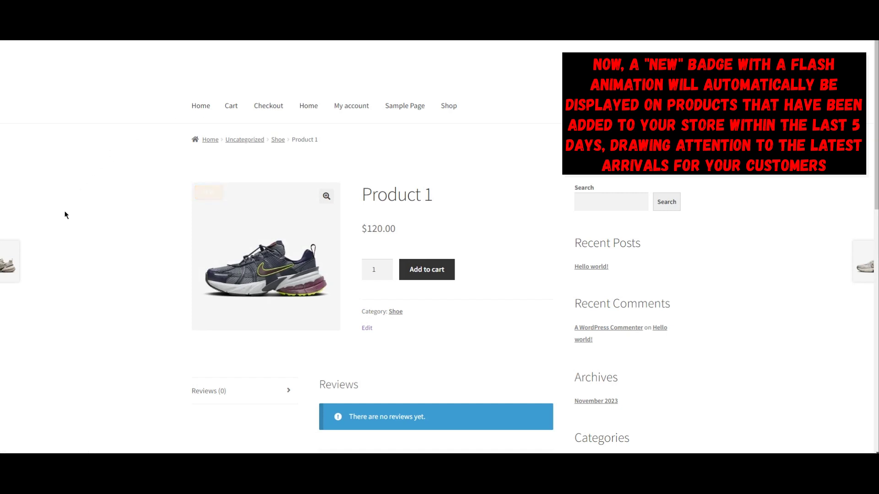
{"action": "scroll", "coordinate": [64, 215], "scroll_direction": "down", "scroll_amount": 2}
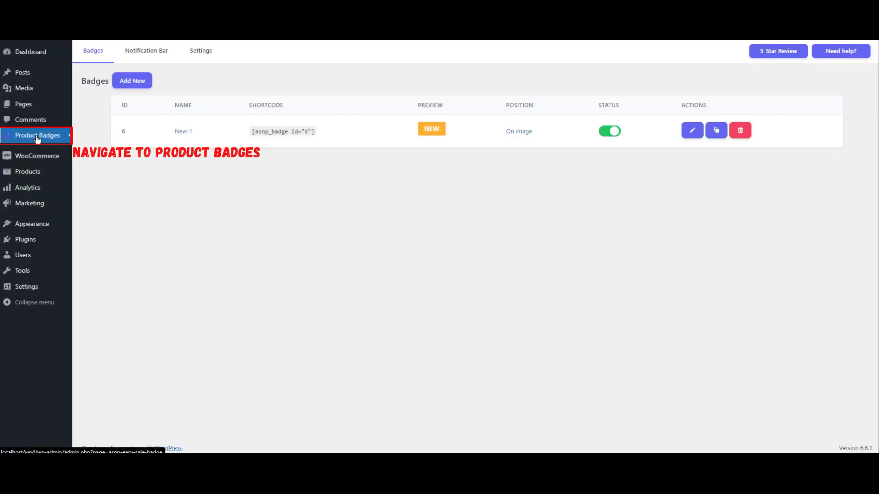
- Disable the New-1 badge and start a new badge named New-2
{"action": "left_click", "coordinate": [613, 133]}
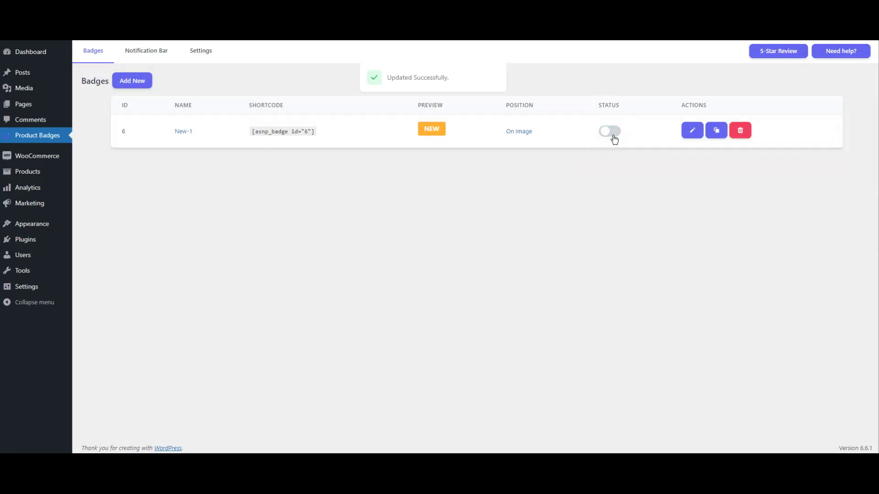
{"action": "left_click", "coordinate": [131, 89]}
{"action": "double_click", "coordinate": [178, 117]}
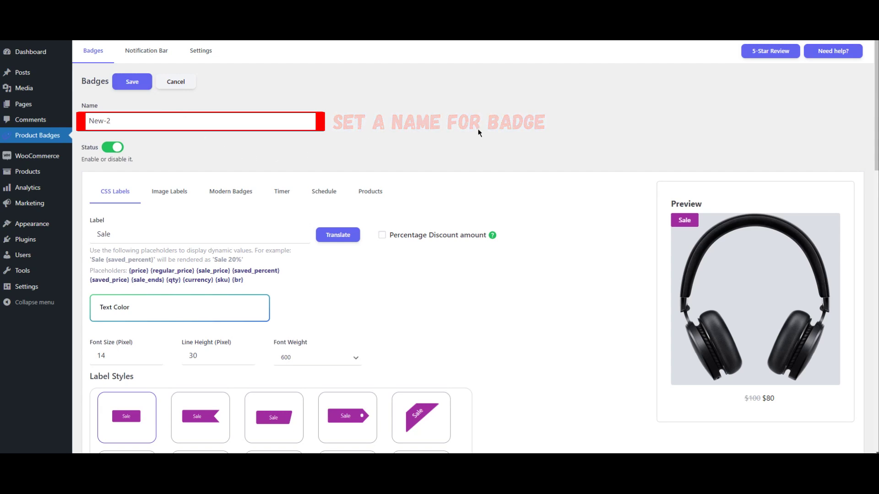
- Filter the image labels to the New category and choose the red starburst NEW PRODUCT label in the second row
{"action": "scroll", "coordinate": [478, 132], "scroll_direction": "down", "scroll_amount": 3}
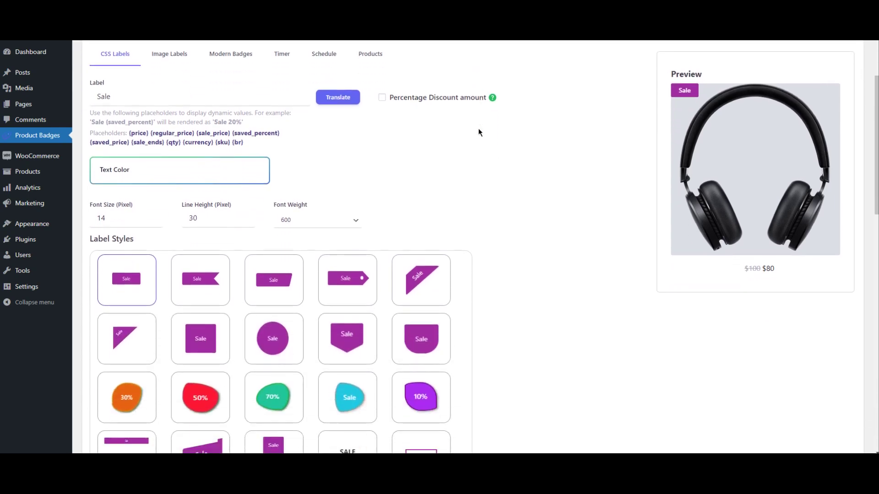
{"action": "left_click", "coordinate": [170, 59]}
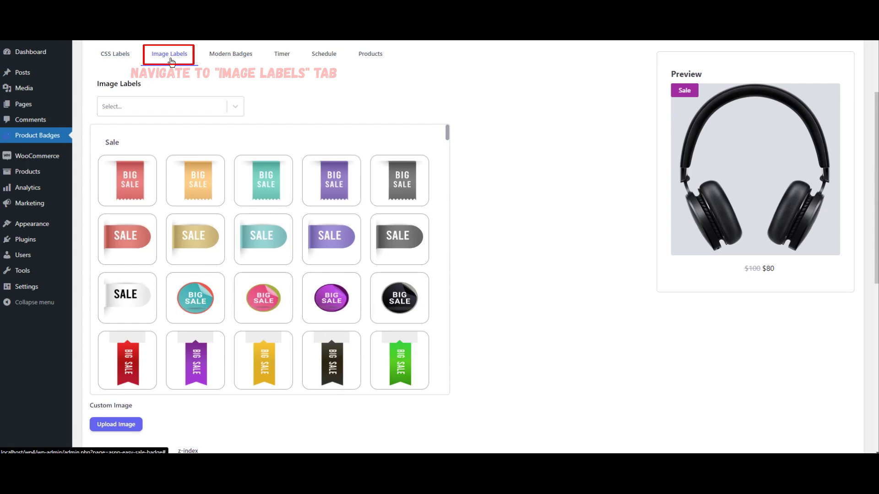
{"action": "left_click", "coordinate": [166, 107]}
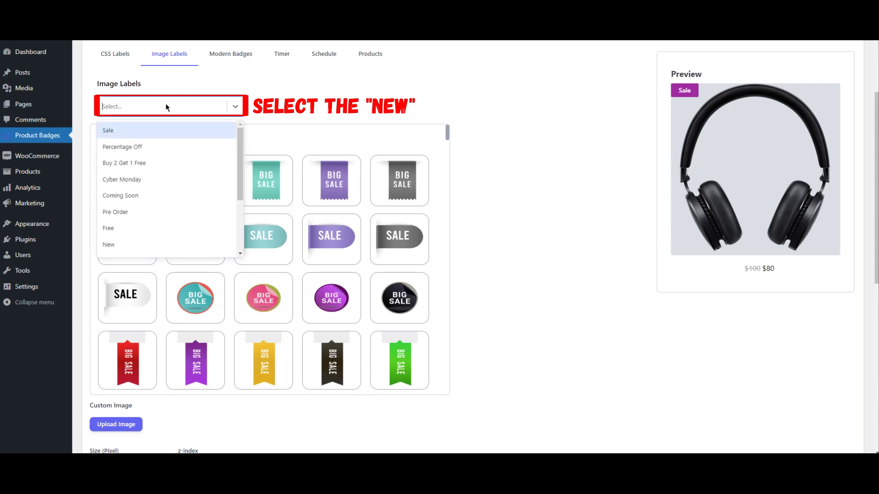
{"action": "left_click", "coordinate": [108, 245]}
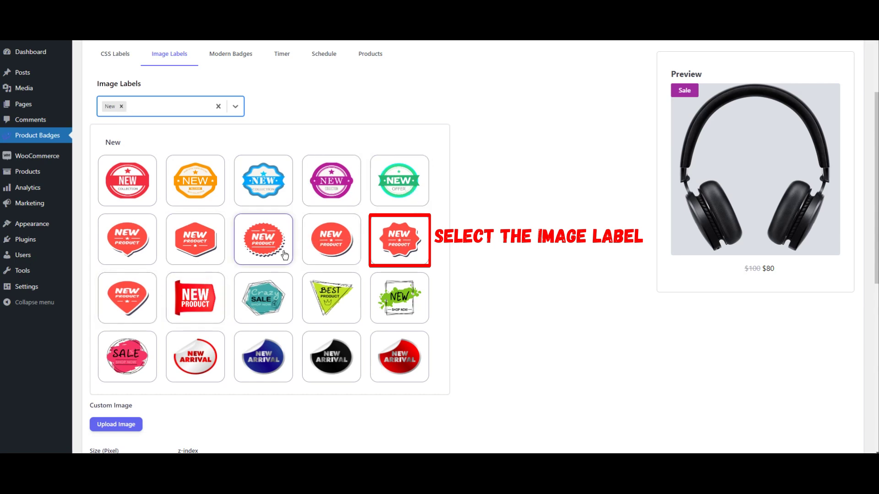
{"action": "left_click", "coordinate": [398, 253]}
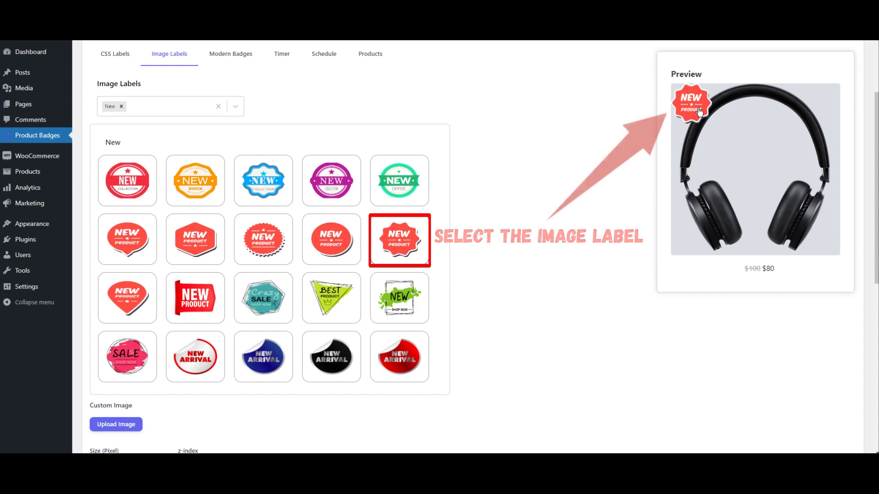
- Set the image label's size to 70 pixels
{"action": "scroll", "coordinate": [553, 169], "scroll_direction": "down", "scroll_amount": 7}
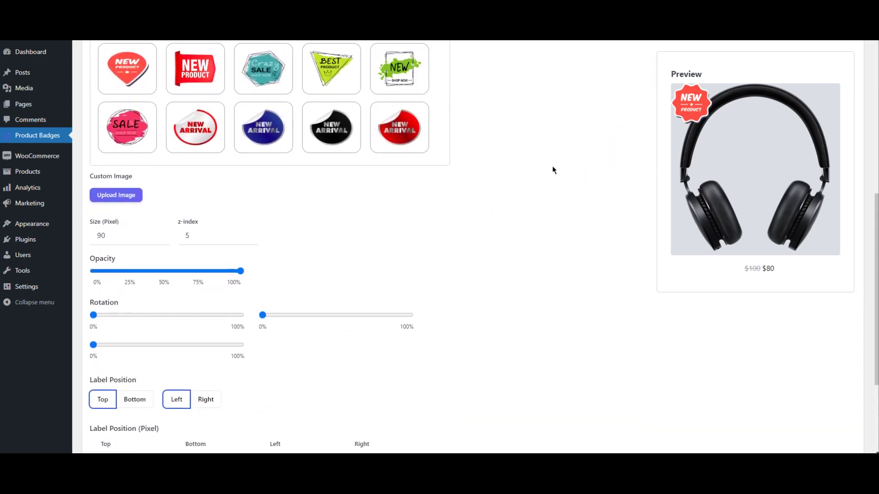
{"action": "scroll", "coordinate": [552, 170], "scroll_direction": "down", "scroll_amount": 1}
{"action": "left_click", "coordinate": [159, 101]}
{"action": "left_click", "coordinate": [160, 100]}
{"action": "left_click", "coordinate": [160, 100]}
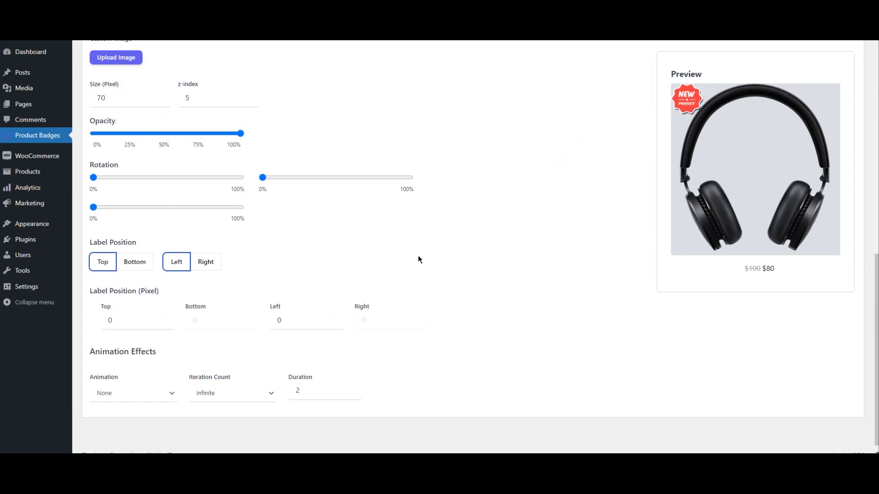
- Set the New-2 badge's product condition to Recently Added
{"action": "scroll", "coordinate": [418, 260], "scroll_direction": "up", "scroll_amount": 10}
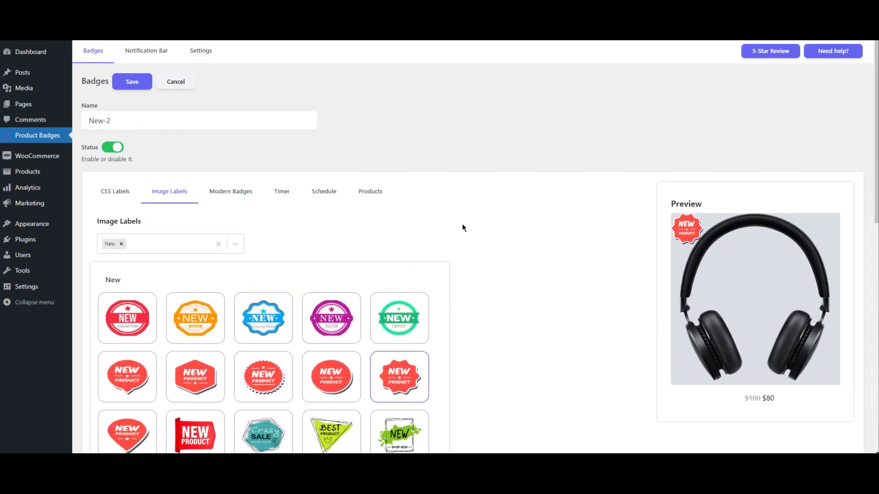
{"action": "left_click", "coordinate": [371, 196]}
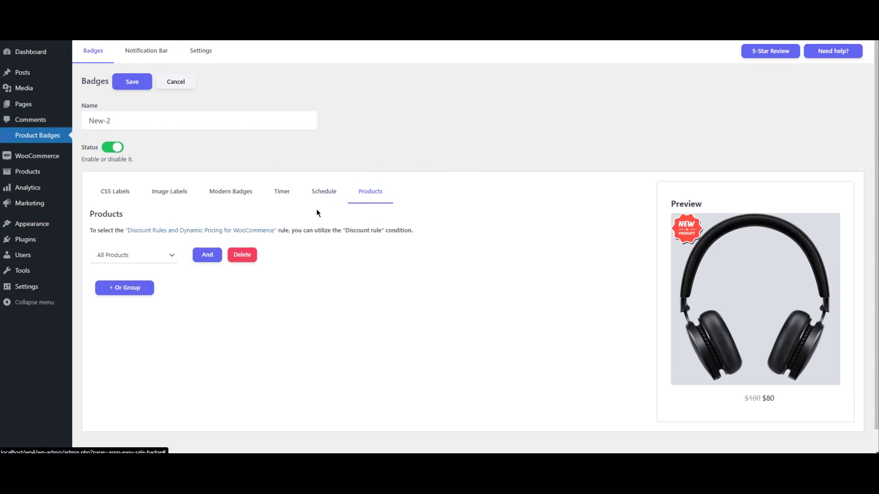
{"action": "left_click", "coordinate": [122, 255]}
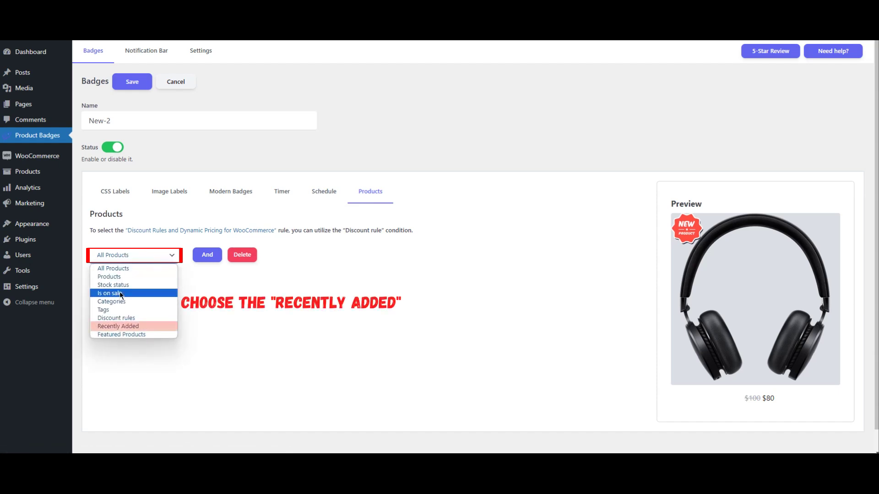
{"action": "left_click", "coordinate": [125, 327]}
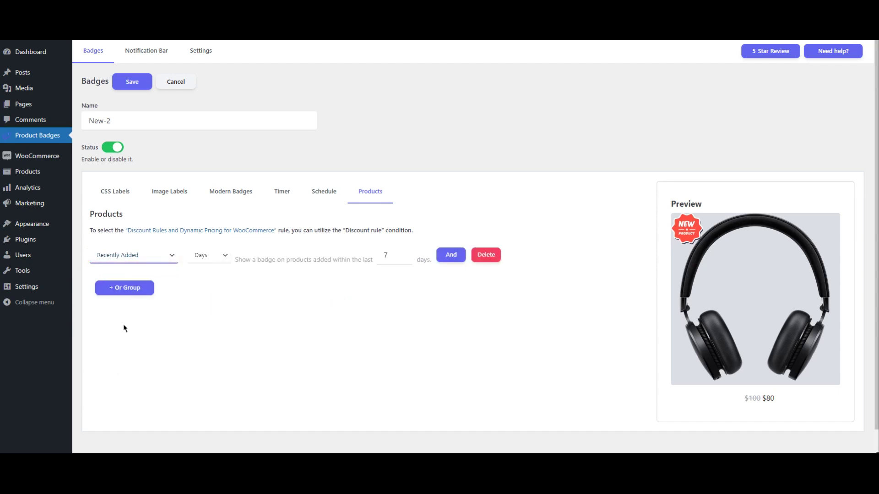
- Limit the badge to products added within the last 6 days, using Days as the unit, and save it
{"action": "left_click", "coordinate": [213, 264]}
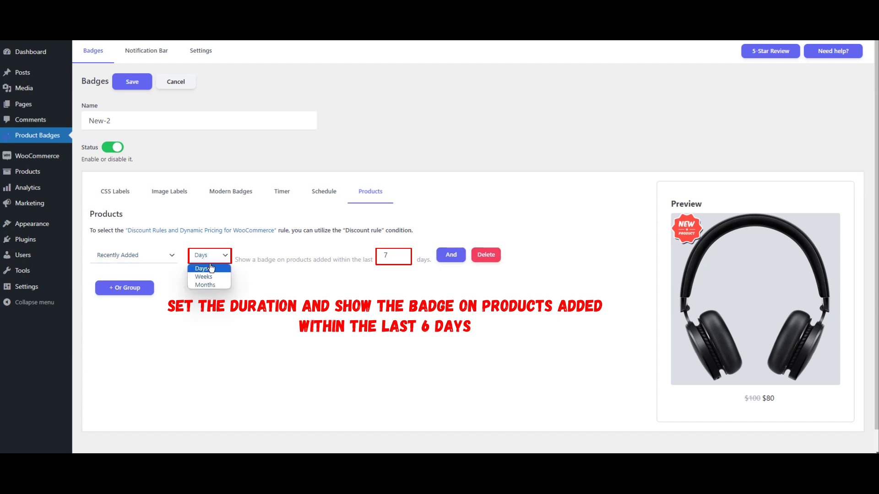
{"action": "left_click", "coordinate": [197, 270]}
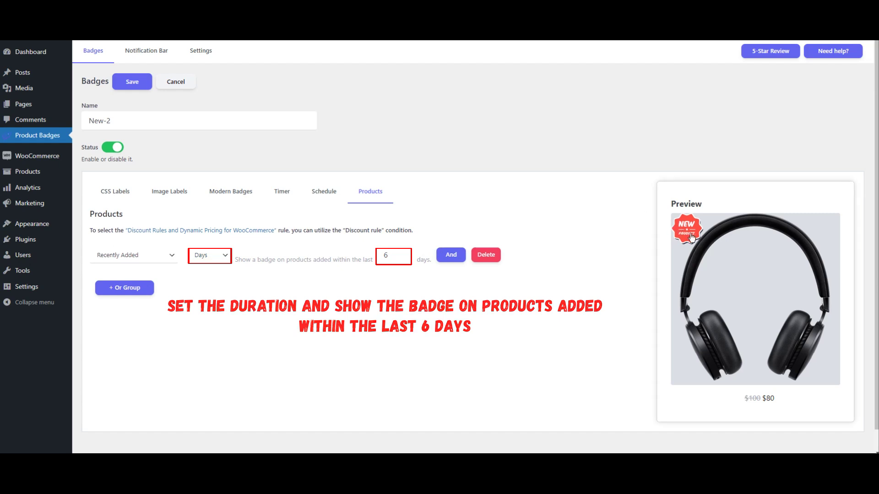
{"action": "left_click", "coordinate": [184, 119]}
{"action": "left_click", "coordinate": [136, 90]}
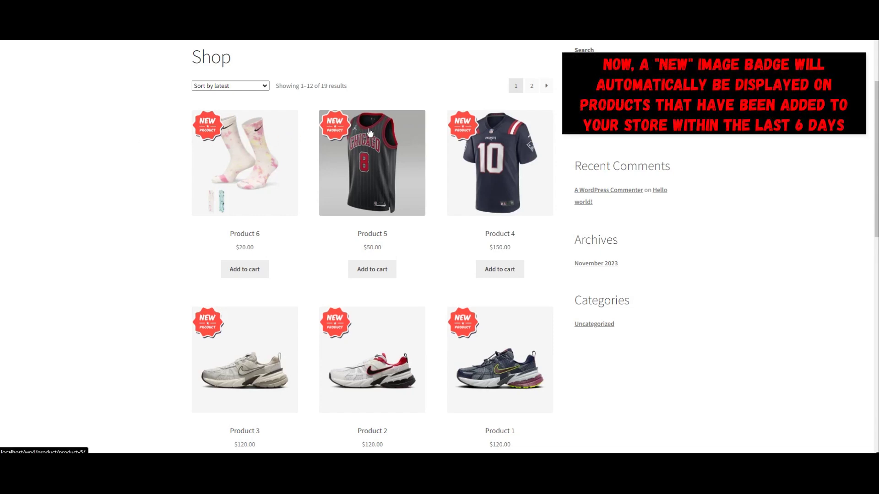
- Examine the NEW PRODUCT image badge on the shop's latest products and on the Product 2 page
{"action": "scroll", "coordinate": [458, 133], "scroll_direction": "down", "scroll_amount": 5}
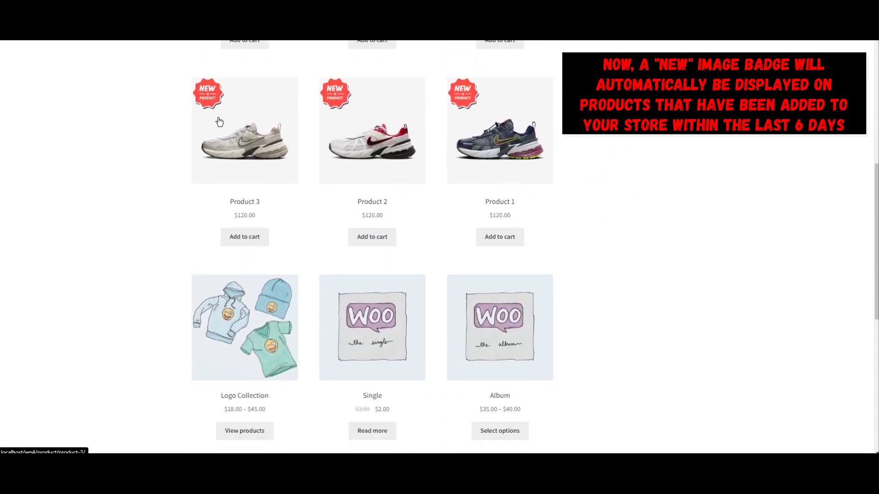
{"action": "left_click", "coordinate": [353, 111]}
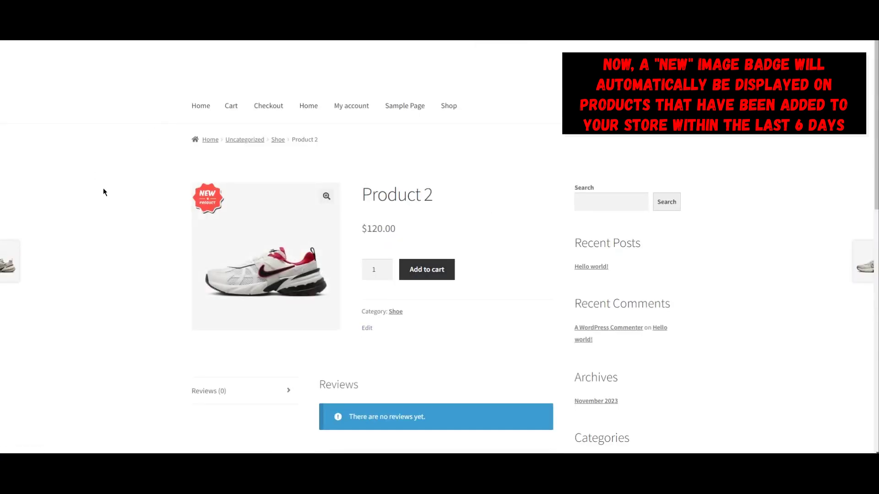
{"action": "scroll", "coordinate": [106, 190], "scroll_direction": "down", "scroll_amount": 5}
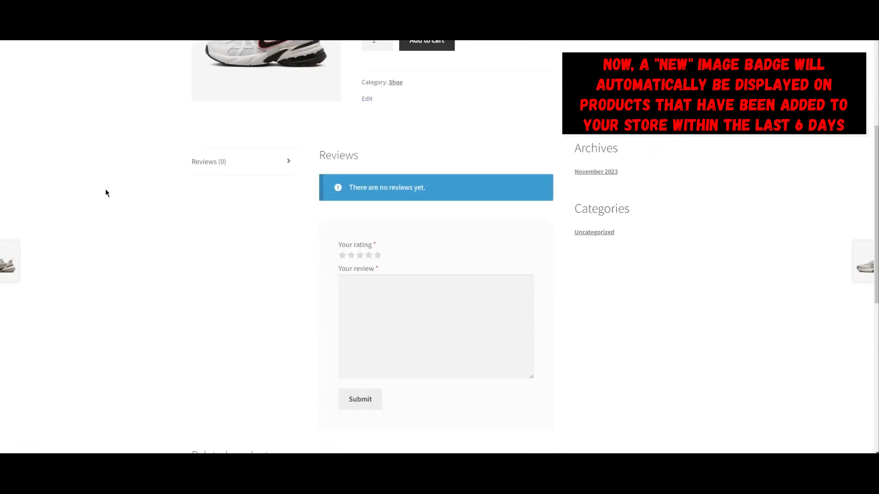
{"action": "scroll", "coordinate": [105, 189], "scroll_direction": "up", "scroll_amount": 3}
{"action": "scroll", "coordinate": [105, 189], "scroll_direction": "up", "scroll_amount": 1}
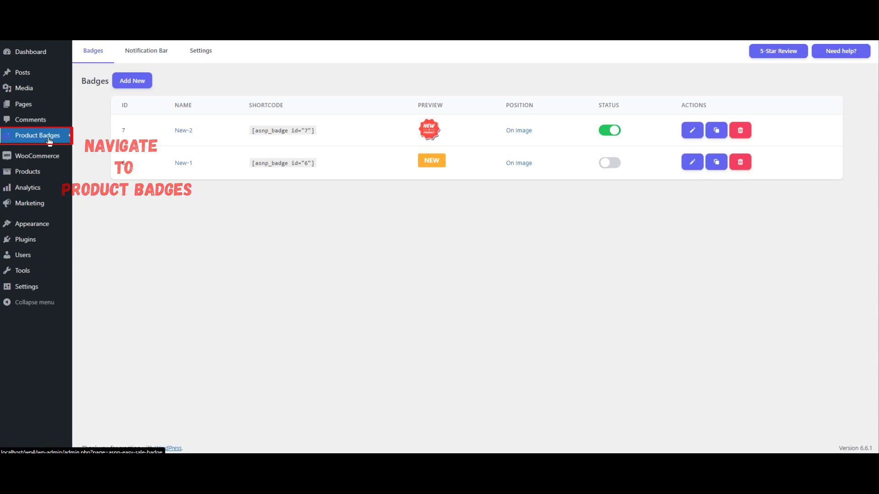
- Disable the New-2 badge and start a new badge named New-3
{"action": "left_click", "coordinate": [611, 131]}
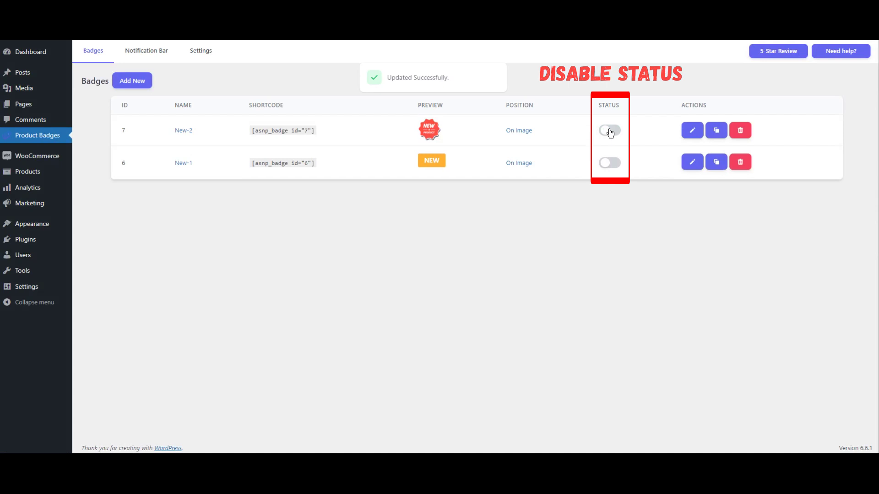
{"action": "left_click", "coordinate": [132, 82]}
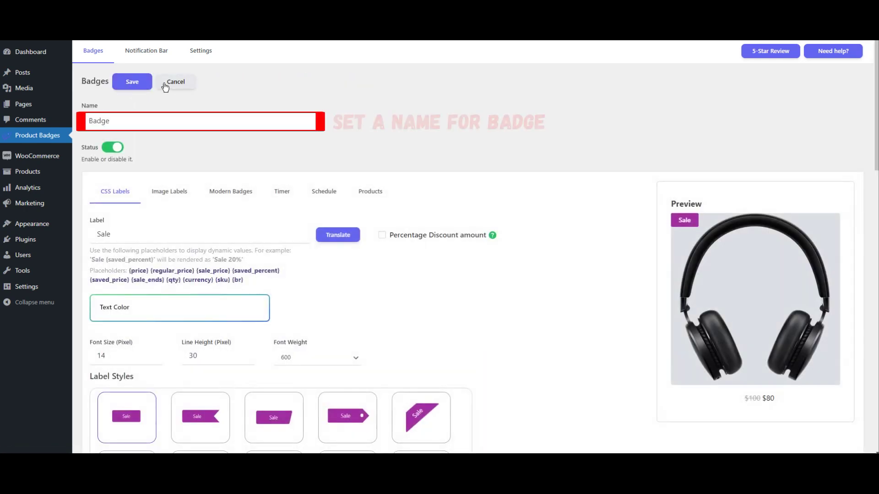
{"action": "double_click", "coordinate": [215, 117]}
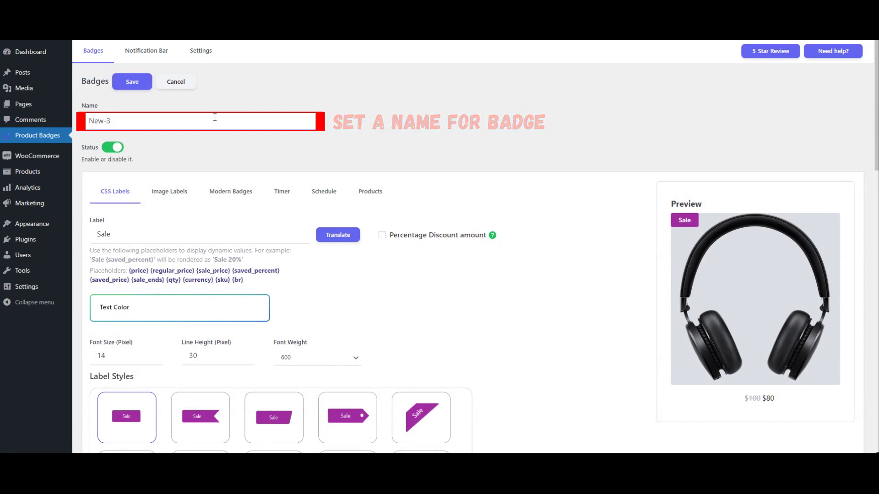
{"action": "left_click", "coordinate": [250, 154]}
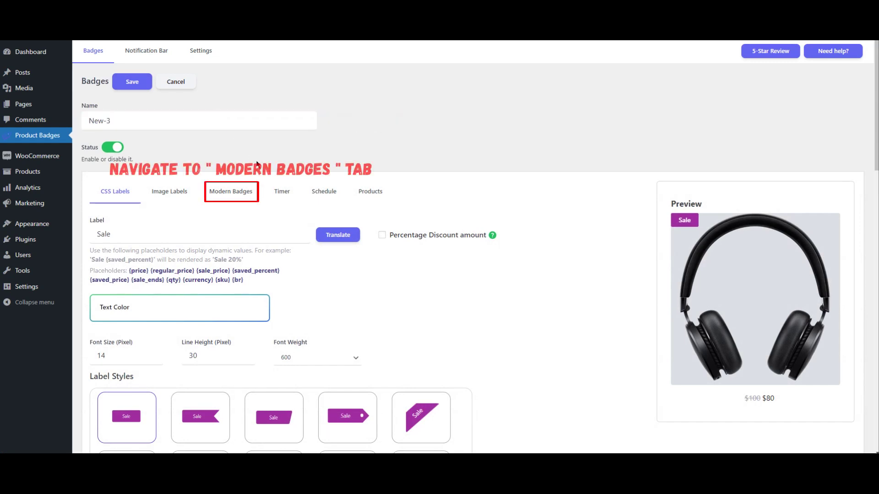
- Give the New-3 badge the modern red diagonal corner ribbon style, the first of the modern badge styles
{"action": "left_click", "coordinate": [233, 197]}
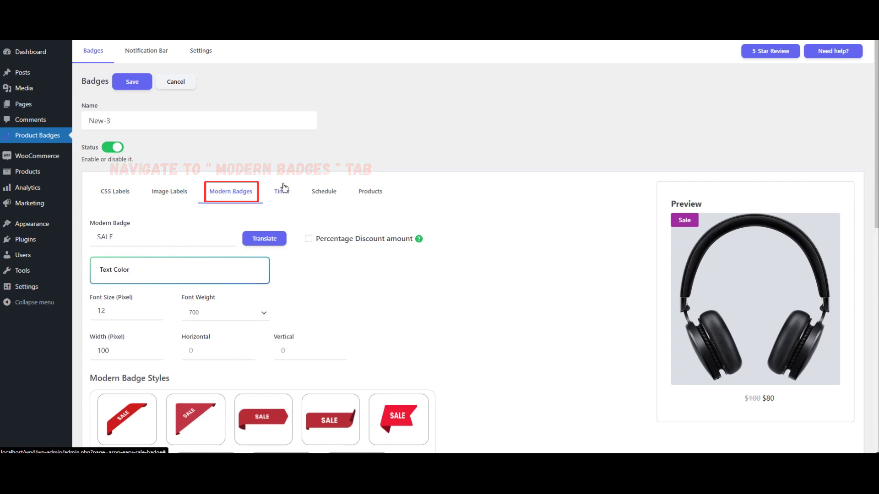
{"action": "scroll", "coordinate": [477, 181], "scroll_direction": "down", "scroll_amount": 3}
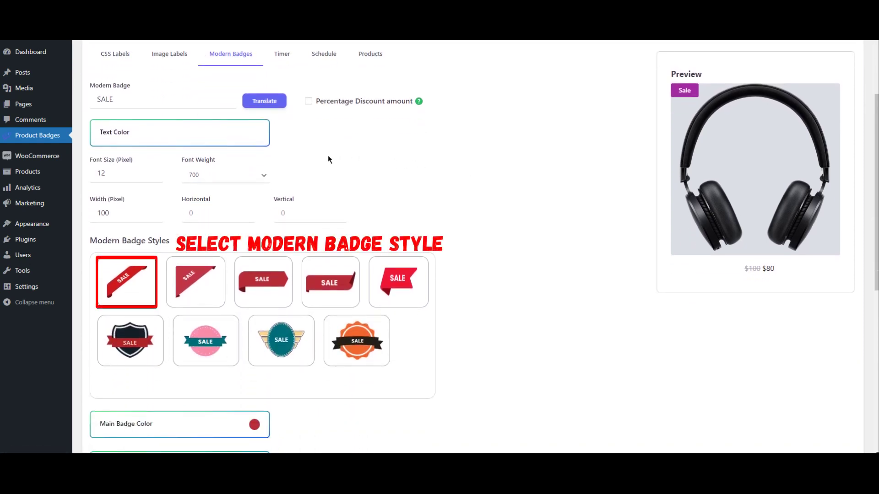
{"action": "left_click", "coordinate": [136, 285]}
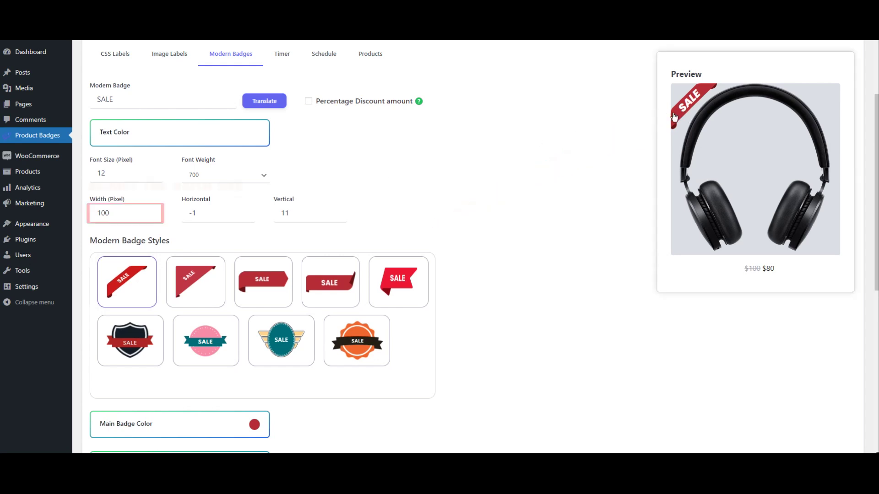
- Set the modern badge's width to 95 pixels and its text to NEW
{"action": "left_click", "coordinate": [153, 215]}
{"action": "left_click", "coordinate": [153, 216]}
{"action": "left_click", "coordinate": [153, 216]}
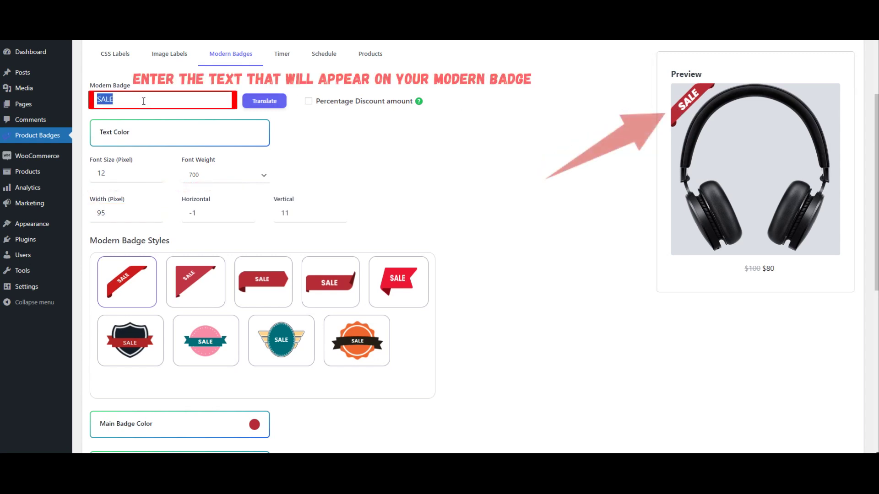
{"action": "type", "text": "NEW"}
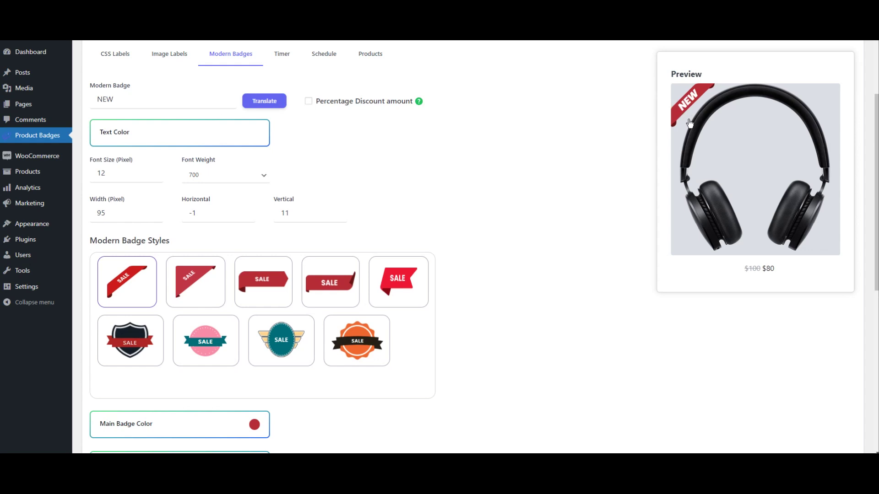
- Try the right and bottom label positions for the modern badge and return it to top left
{"action": "scroll", "coordinate": [507, 169], "scroll_direction": "down", "scroll_amount": 8}
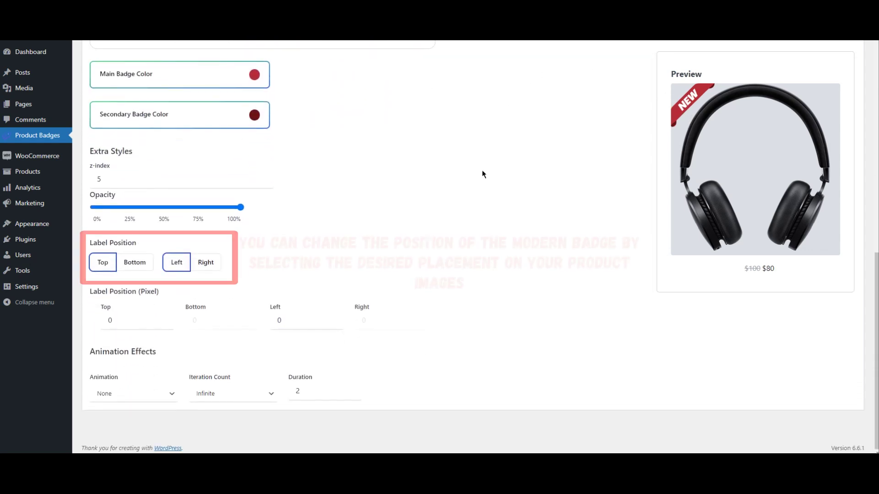
{"action": "left_click", "coordinate": [205, 262]}
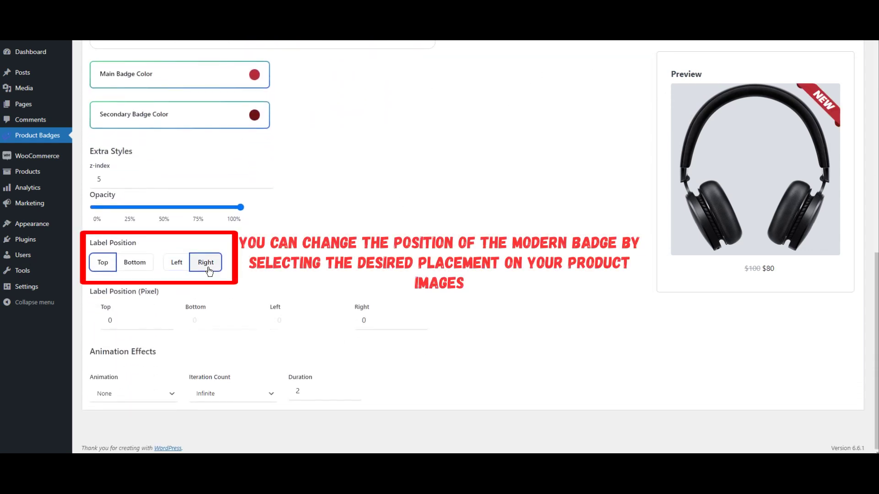
{"action": "left_click", "coordinate": [172, 270]}
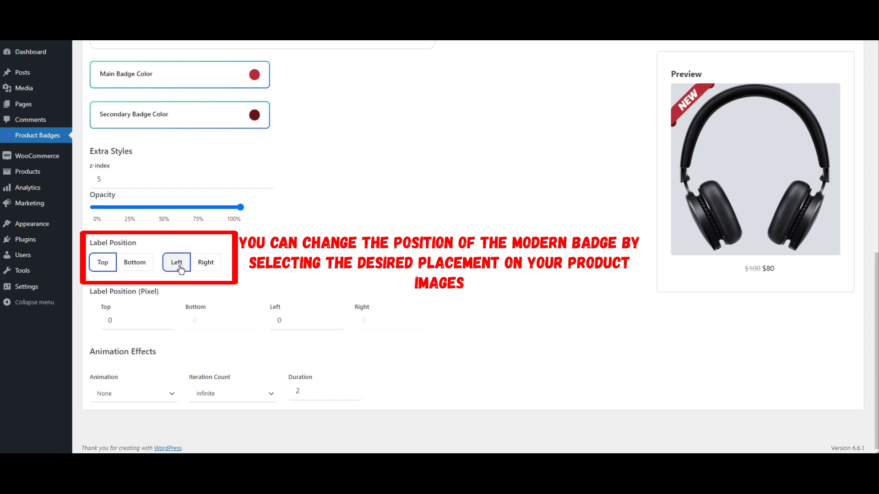
{"action": "left_click", "coordinate": [130, 270]}
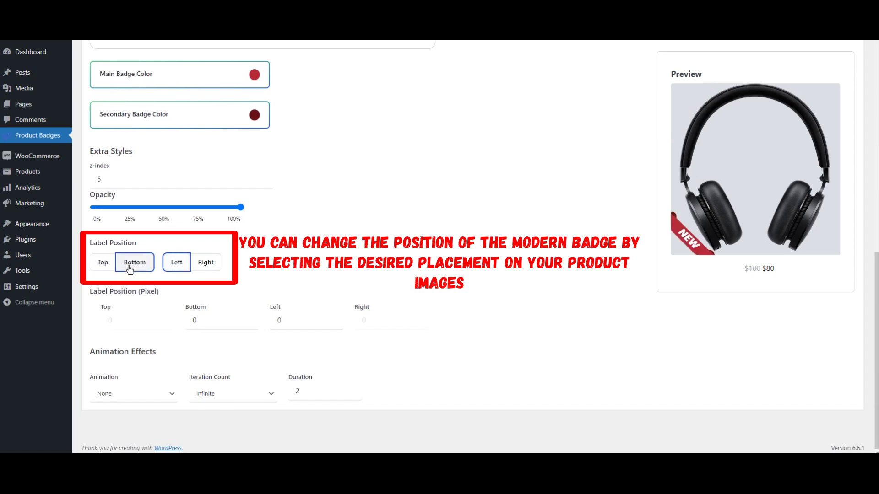
{"action": "left_click", "coordinate": [103, 270]}
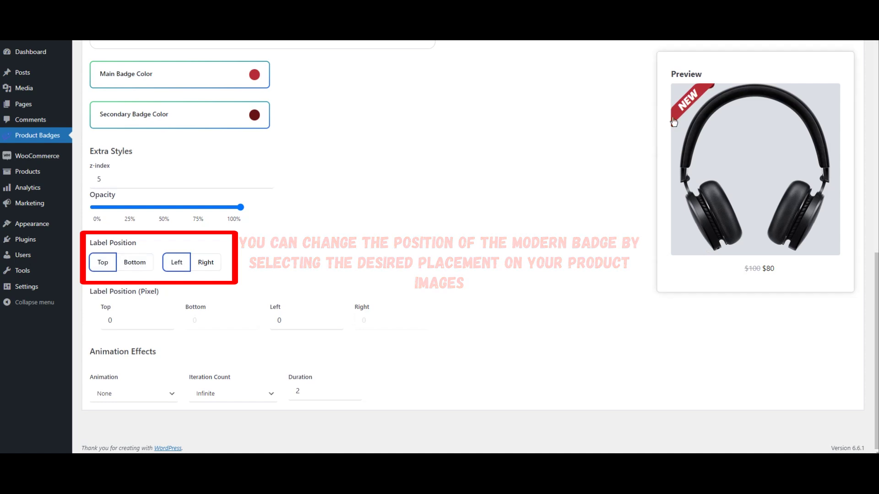
- Set the New-3 badge's product condition to Recently Added
{"action": "scroll", "coordinate": [402, 192], "scroll_direction": "up", "scroll_amount": 9}
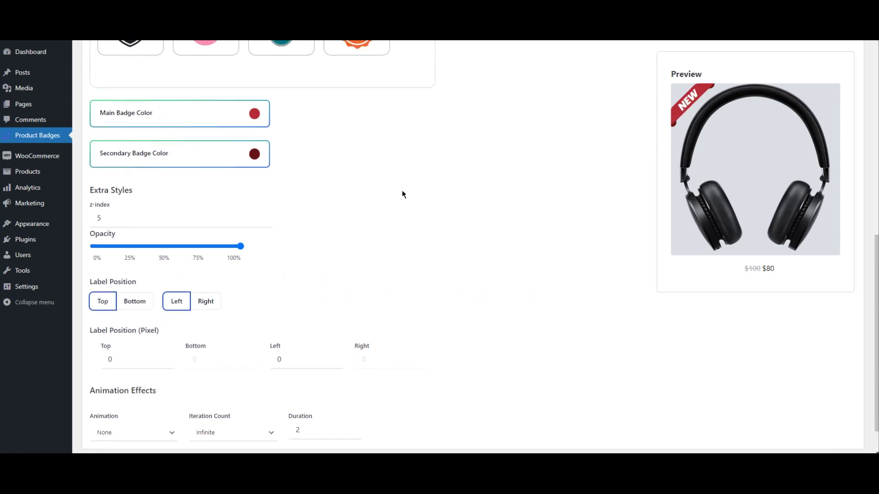
{"action": "scroll", "coordinate": [402, 193], "scroll_direction": "up", "scroll_amount": 2}
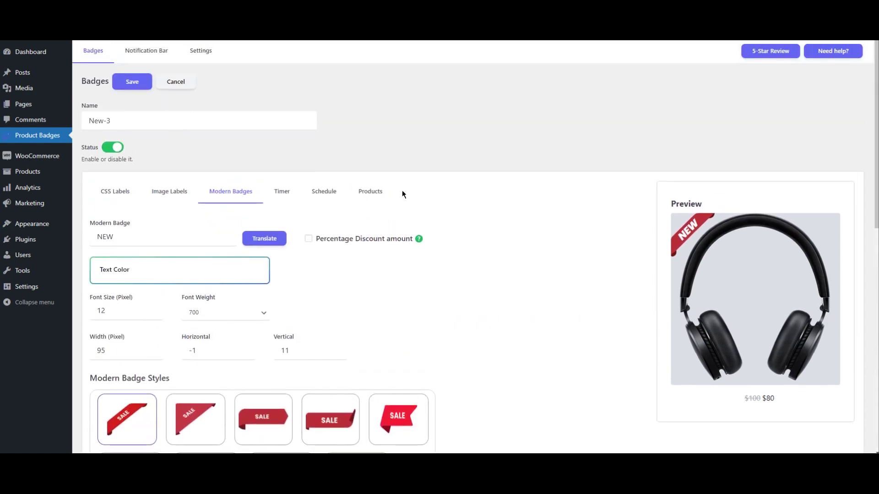
{"action": "left_click", "coordinate": [372, 194]}
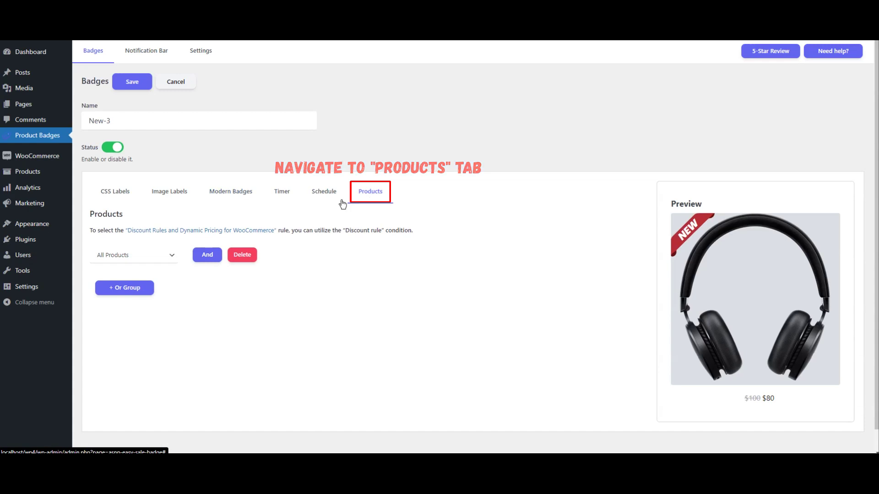
{"action": "left_click", "coordinate": [122, 257]}
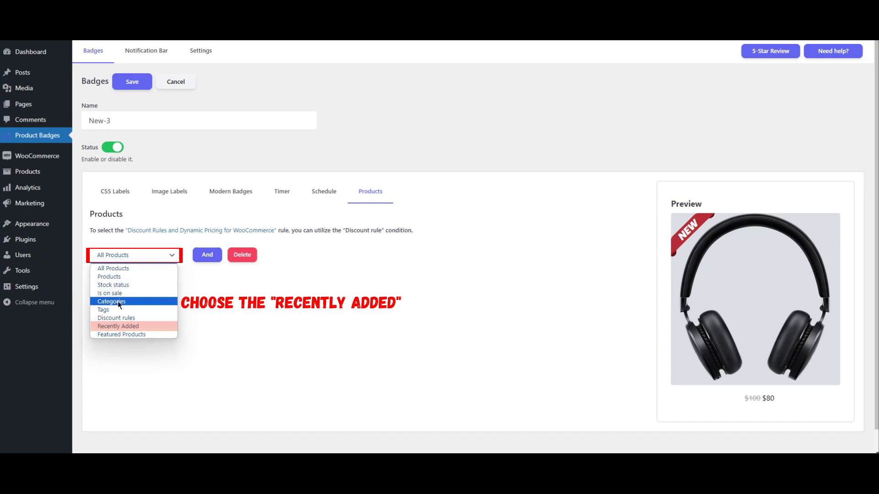
{"action": "left_click", "coordinate": [121, 326]}
- Limit the New-3 badge to products added within the last 4 days, using Days as the unit, and save it
{"action": "left_click", "coordinate": [210, 256]}
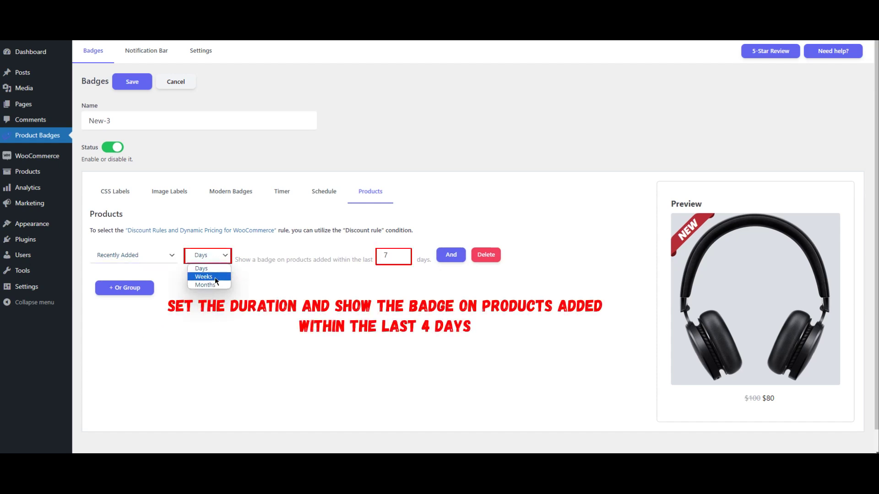
{"action": "left_click", "coordinate": [203, 277]}
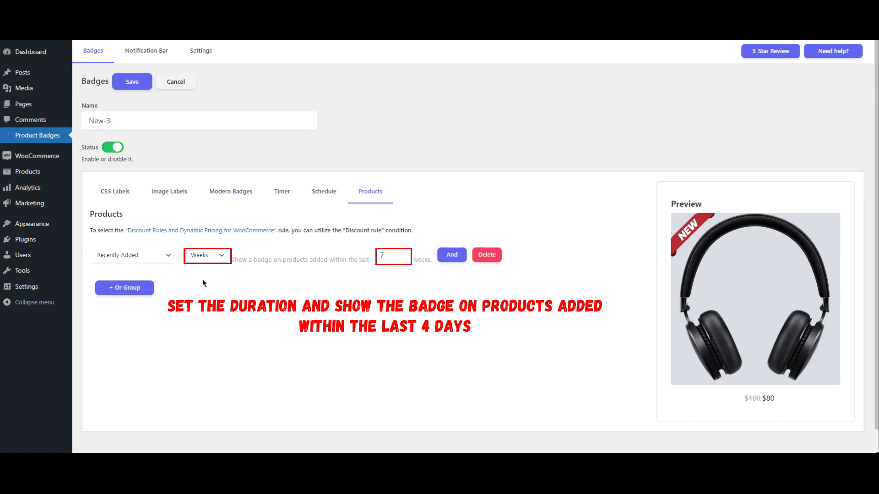
{"action": "left_click", "coordinate": [211, 261]}
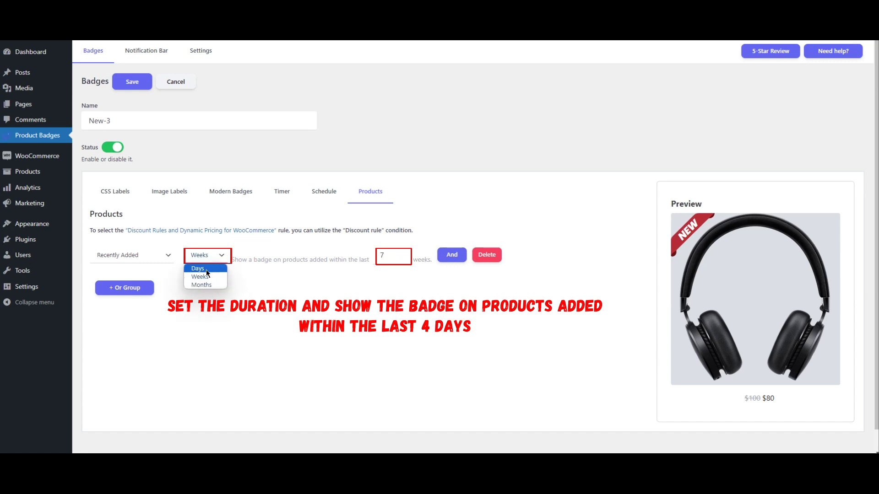
{"action": "left_click", "coordinate": [206, 270]}
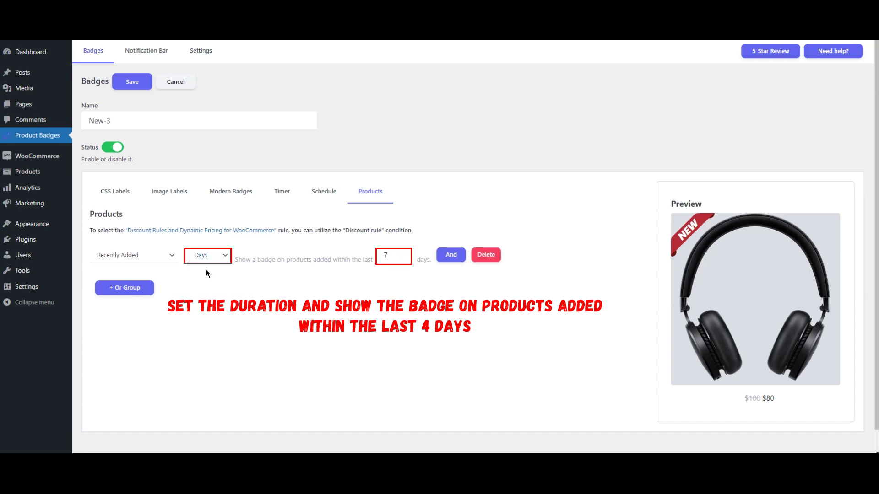
{"action": "left_click", "coordinate": [402, 258]}
{"action": "left_click", "coordinate": [402, 258]}
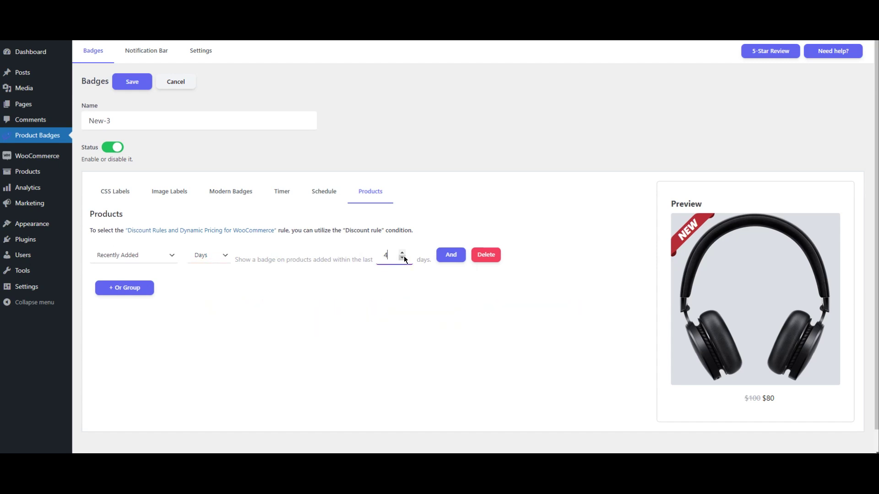
{"action": "left_click", "coordinate": [334, 283]}
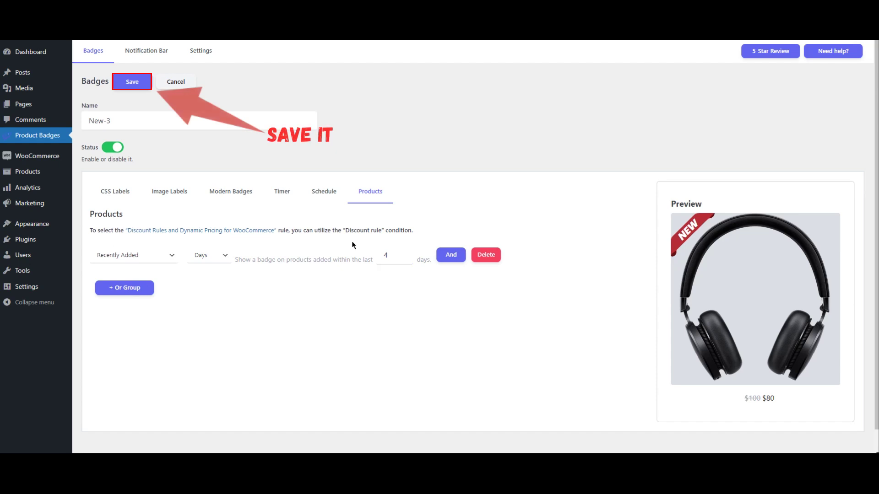
{"action": "left_click", "coordinate": [131, 84]}
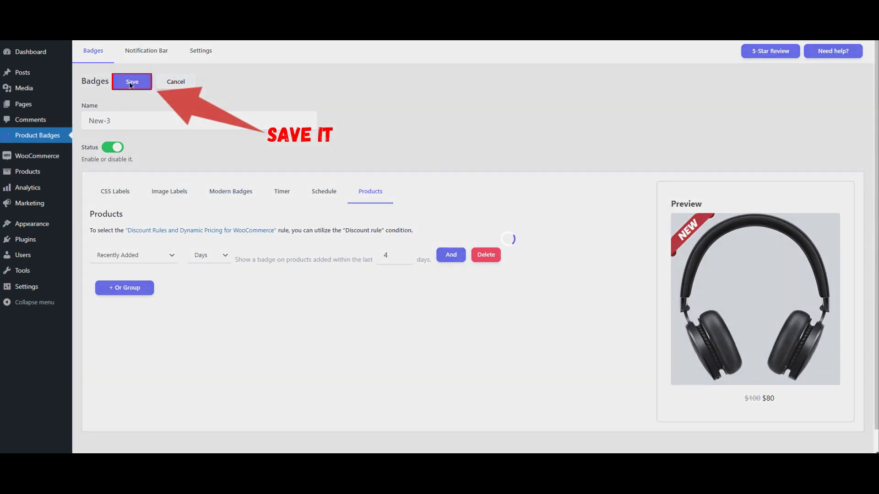
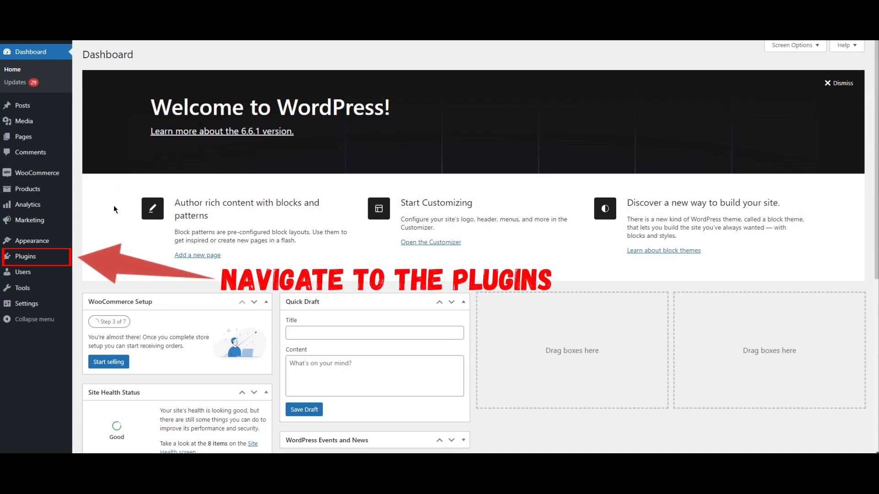
- Search for asanaplugins among the new plugins available to add to the WordPress site
{"action": "mouse_move", "coordinate": [33, 259]}
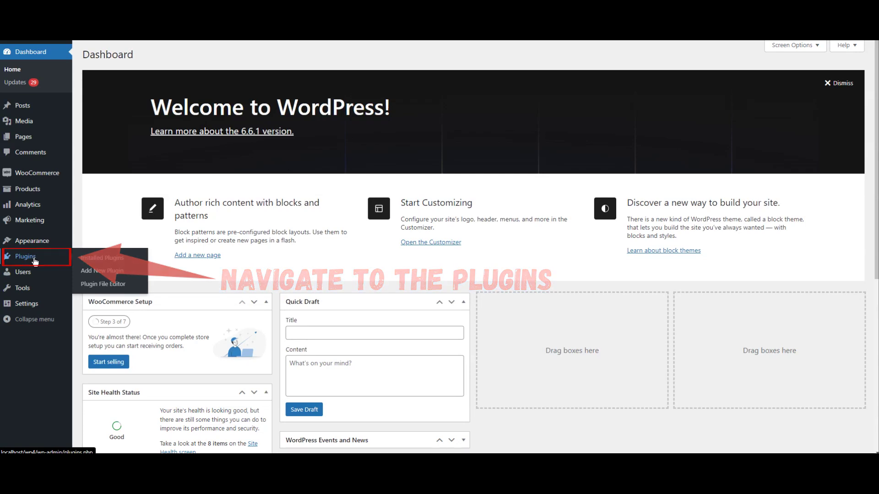
{"action": "left_click", "coordinate": [34, 259]}
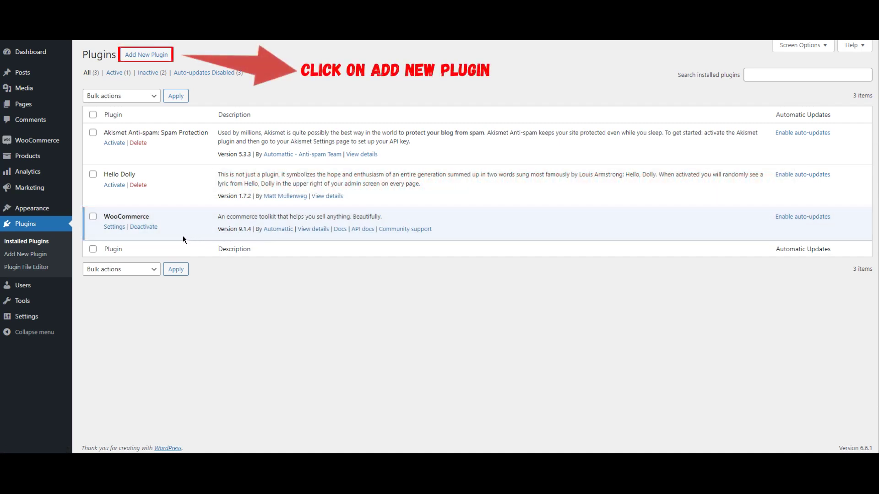
{"action": "left_click", "coordinate": [147, 57]}
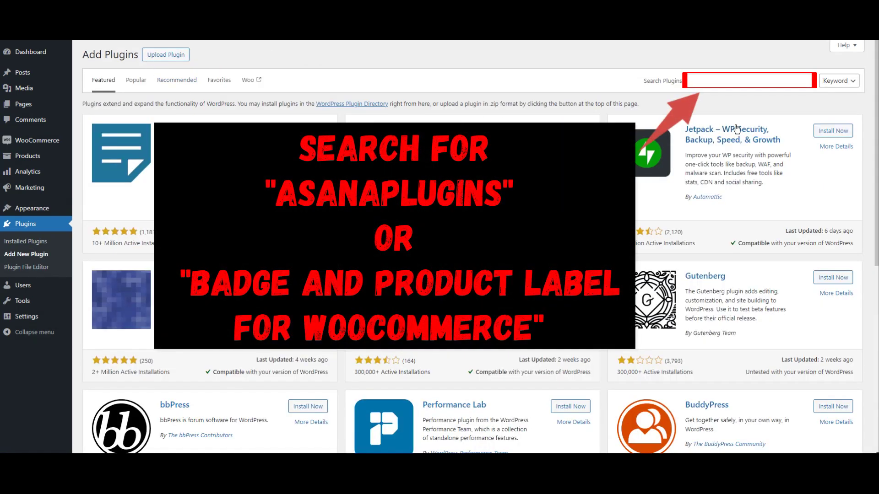
{"action": "left_click", "coordinate": [762, 83]}
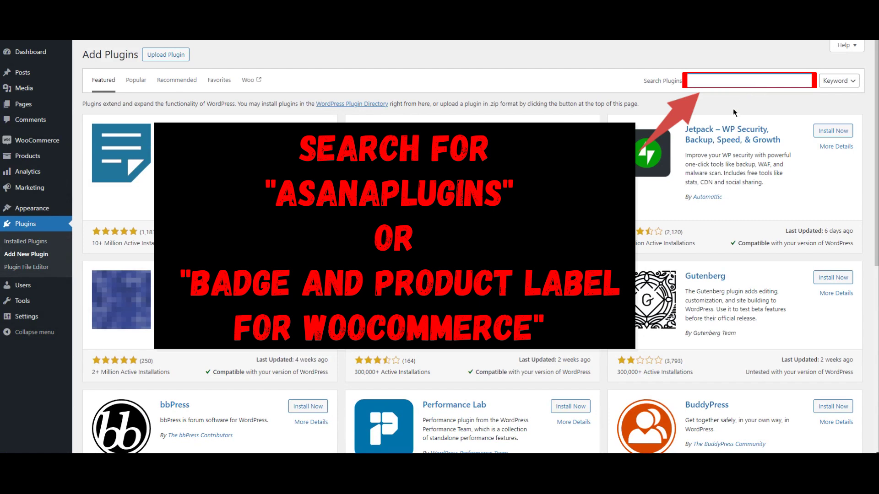
{"action": "type", "text": "asanaplugins"}
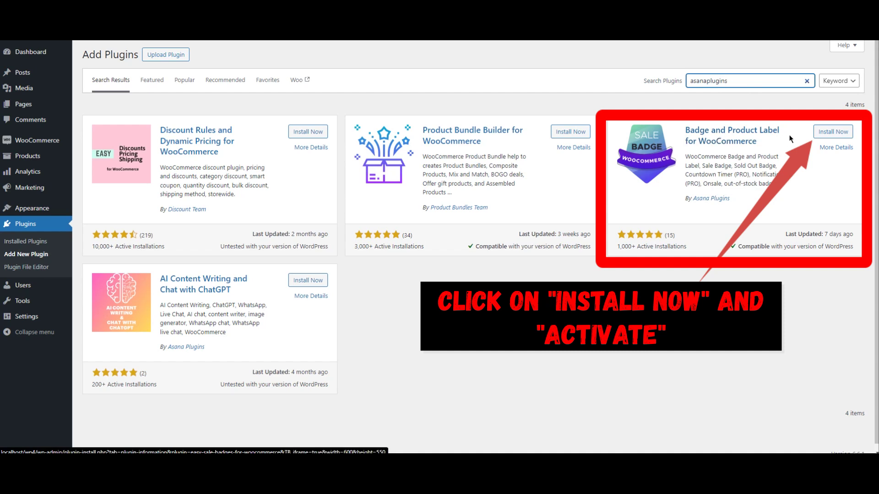
- Install and activate Badge and Product Label for WooCommerce, and open its Product Badges page
{"action": "left_click", "coordinate": [834, 132]}
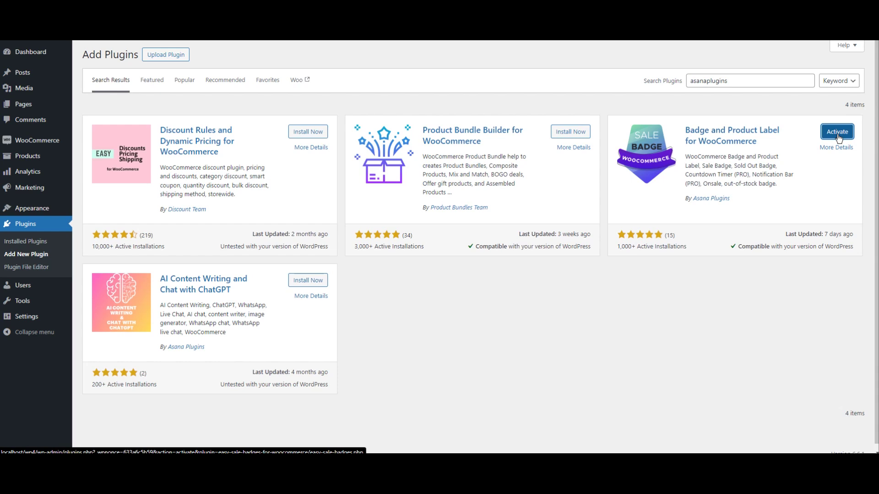
{"action": "left_click", "coordinate": [838, 132]}
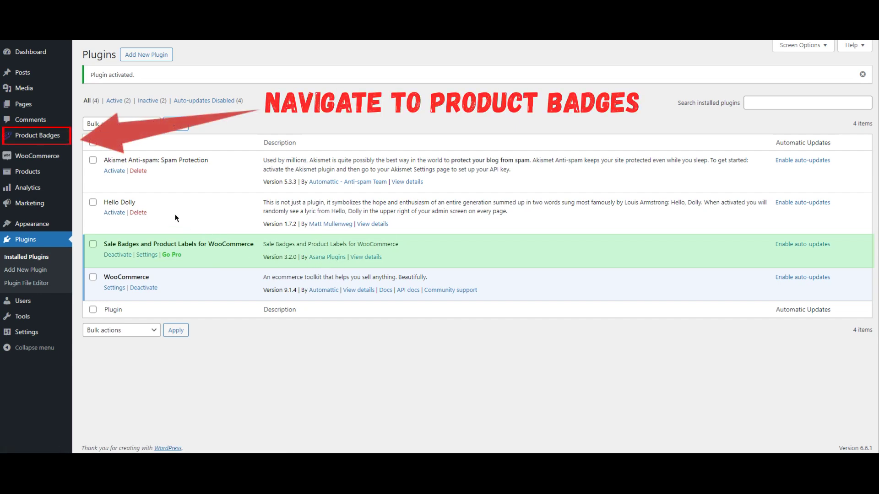
{"action": "left_click", "coordinate": [38, 141]}
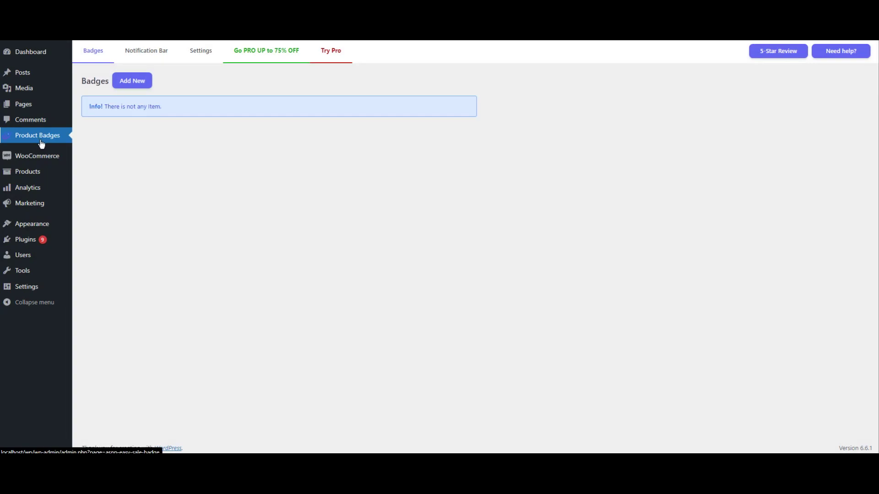
- Look over the new badge form without saving a badge, and open the plugin's PRO version page
{"action": "left_click", "coordinate": [141, 85]}
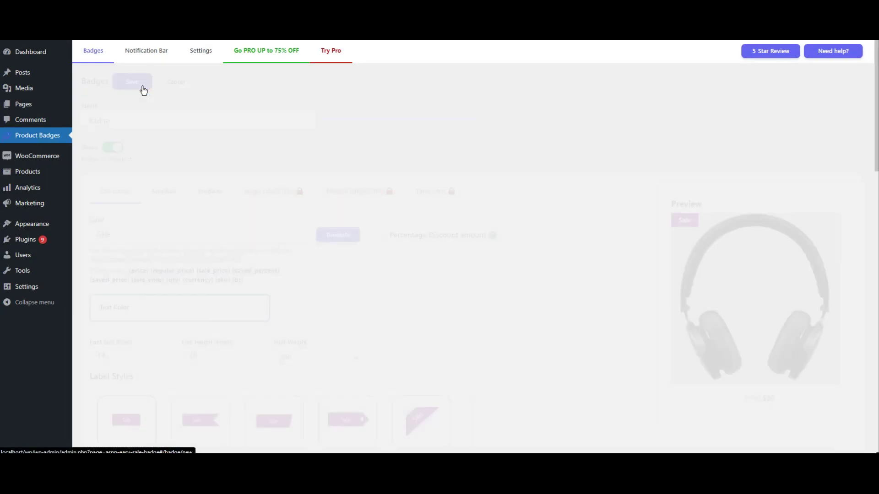
{"action": "scroll", "coordinate": [600, 173], "scroll_direction": "down", "scroll_amount": 4}
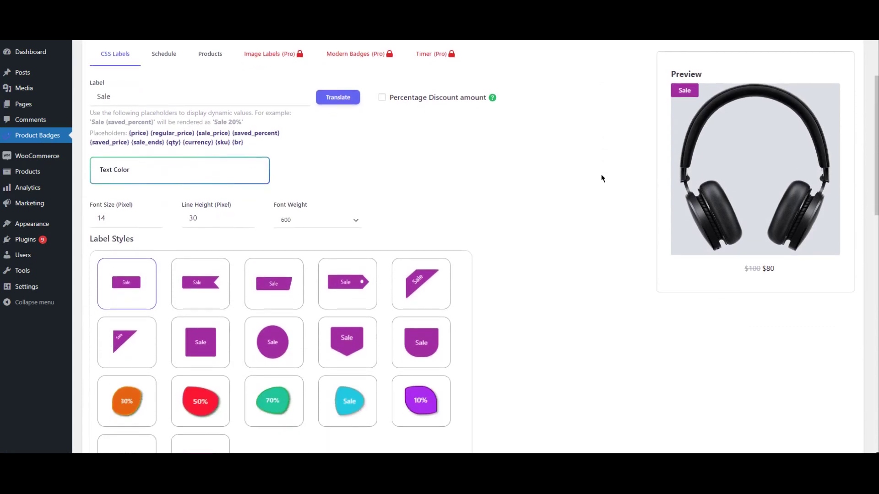
{"action": "scroll", "coordinate": [602, 178], "scroll_direction": "up", "scroll_amount": 4}
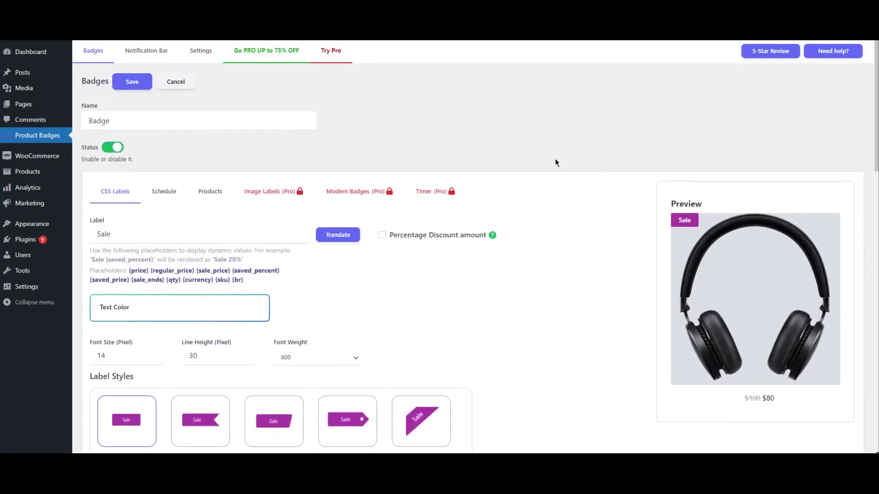
{"action": "left_click", "coordinate": [176, 82]}
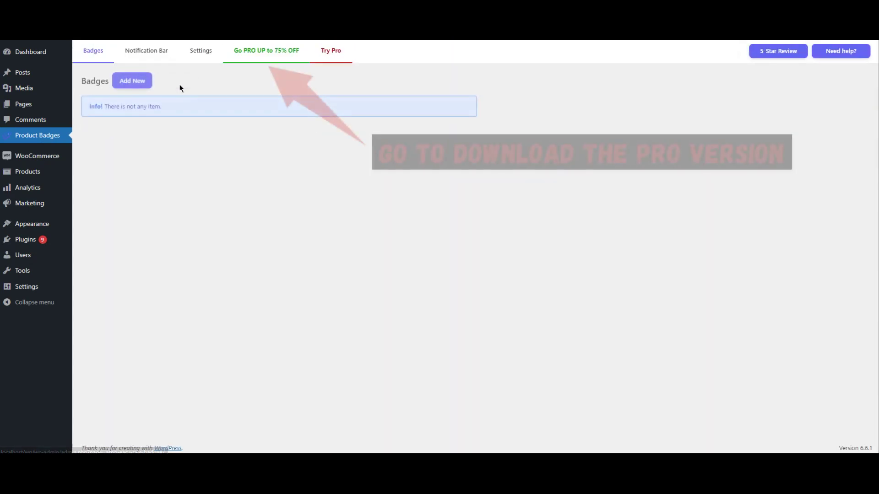
{"action": "left_click", "coordinate": [270, 58]}
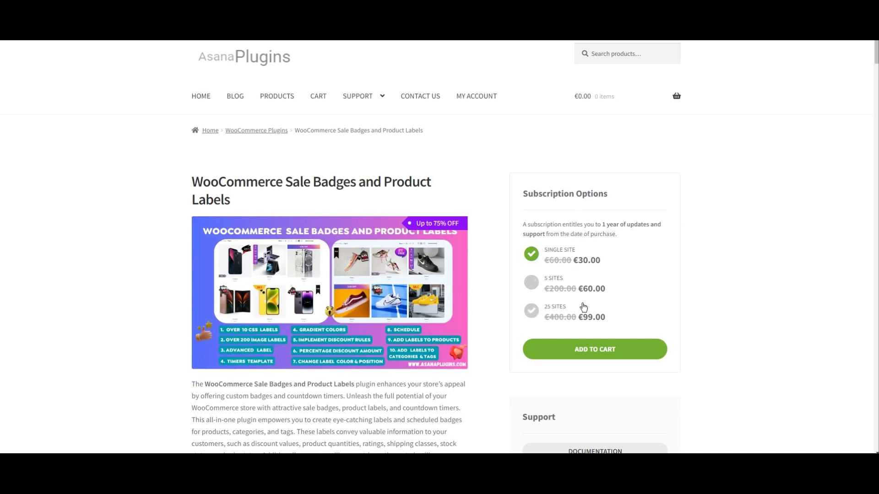
- Review the subscription options, description and support links on the WooCommerce Sale Badges and Product Labels page
{"action": "scroll", "coordinate": [628, 267], "scroll_direction": "down", "scroll_amount": 1}
{"action": "scroll", "coordinate": [628, 267], "scroll_direction": "down", "scroll_amount": 2}
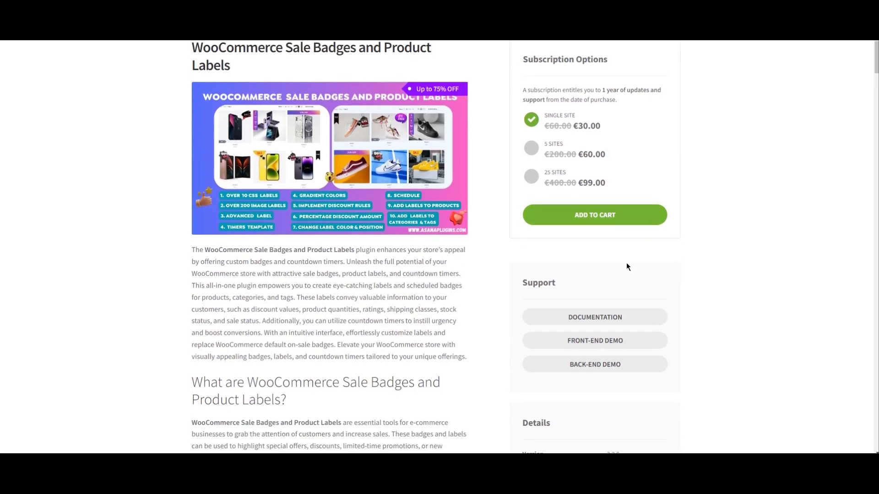
{"action": "scroll", "coordinate": [627, 252], "scroll_direction": "up", "scroll_amount": 1}
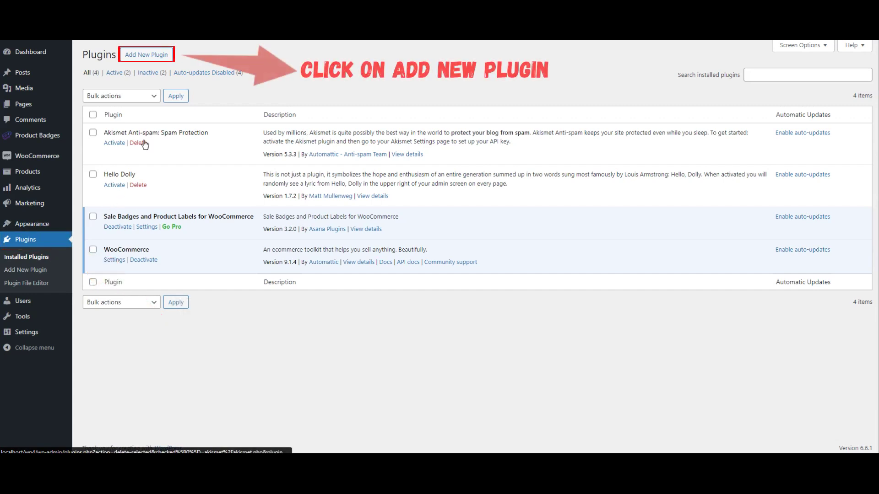
- Upload easy-sale-badges-for-woocommerce-pro.zip from Downloads as a new WordPress plugin, then install and activate it
{"action": "left_click", "coordinate": [147, 56]}
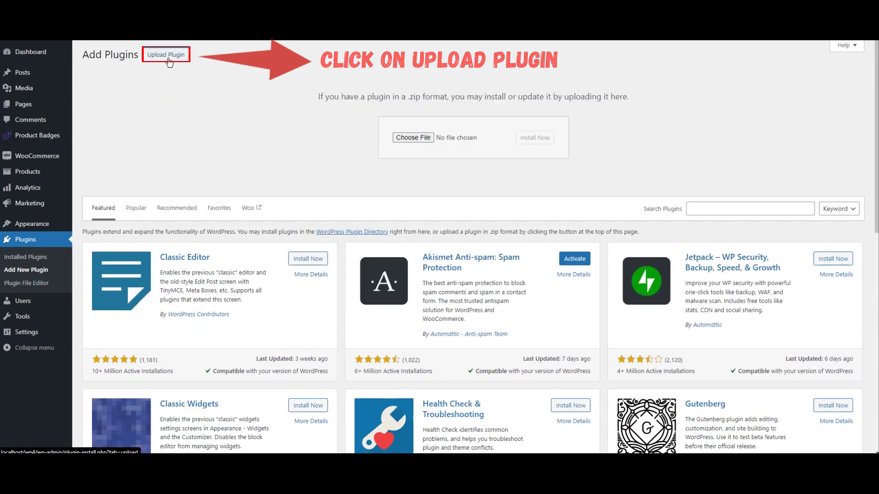
{"action": "left_click", "coordinate": [168, 56]}
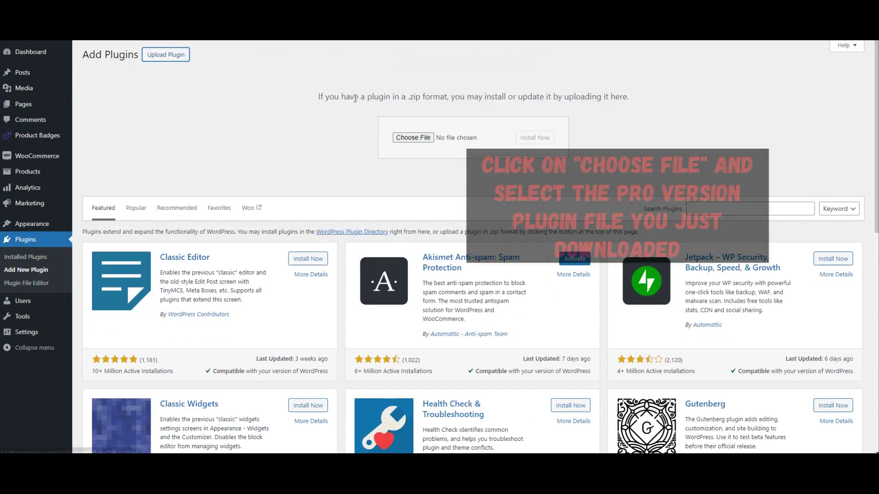
{"action": "left_click", "coordinate": [413, 137]}
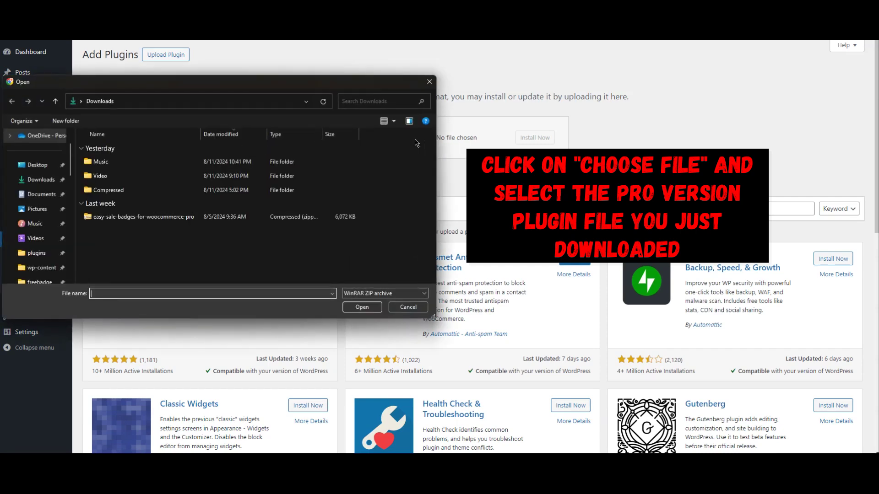
{"action": "double_click", "coordinate": [172, 218]}
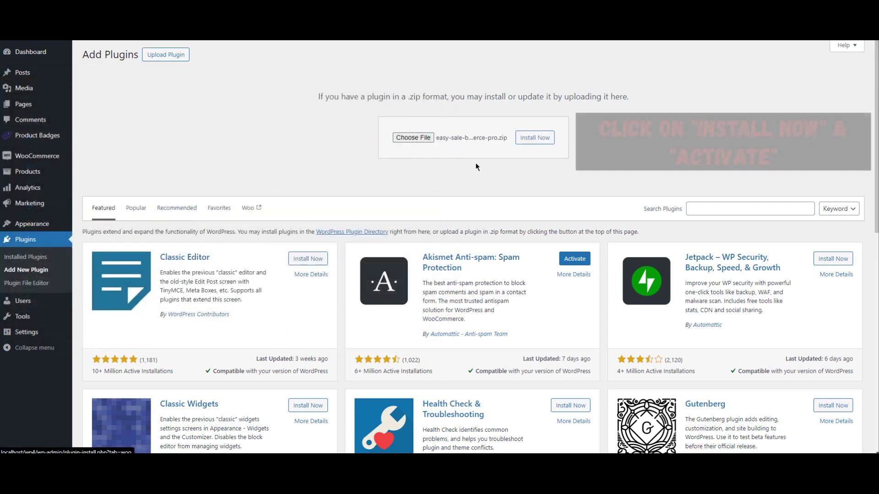
{"action": "left_click", "coordinate": [534, 142]}
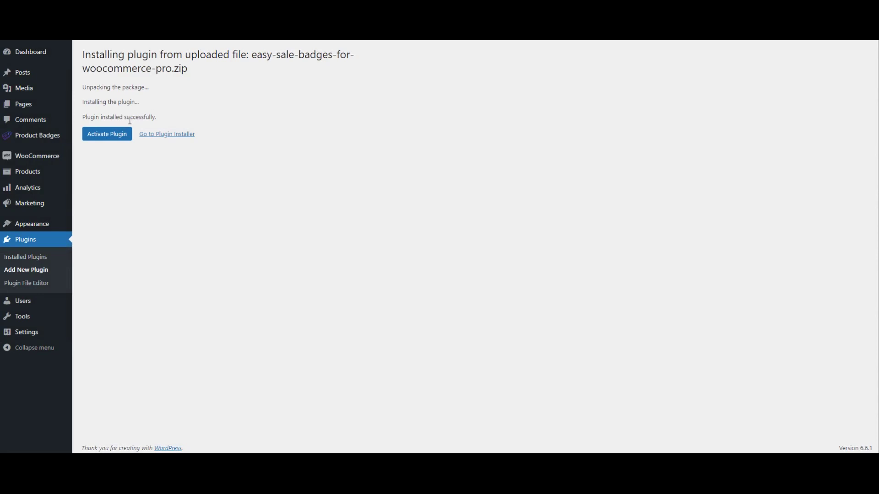
{"action": "left_click", "coordinate": [109, 138]}
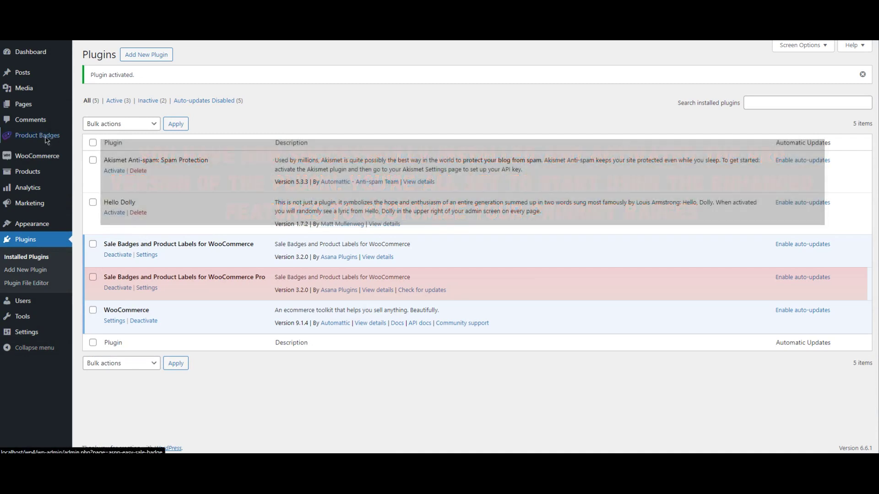
- Start a new product badge and look through its CSS label, image label, modern badge and countdown timer options
{"action": "left_click", "coordinate": [46, 140]}
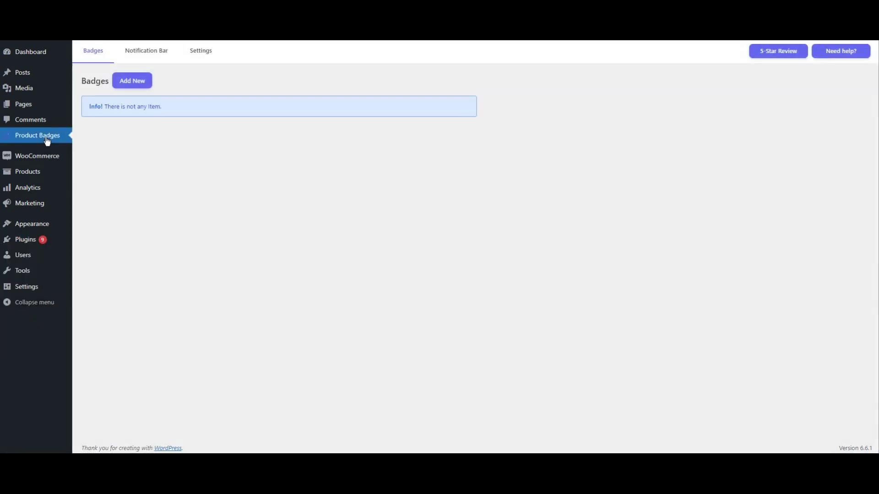
{"action": "left_click", "coordinate": [131, 81]}
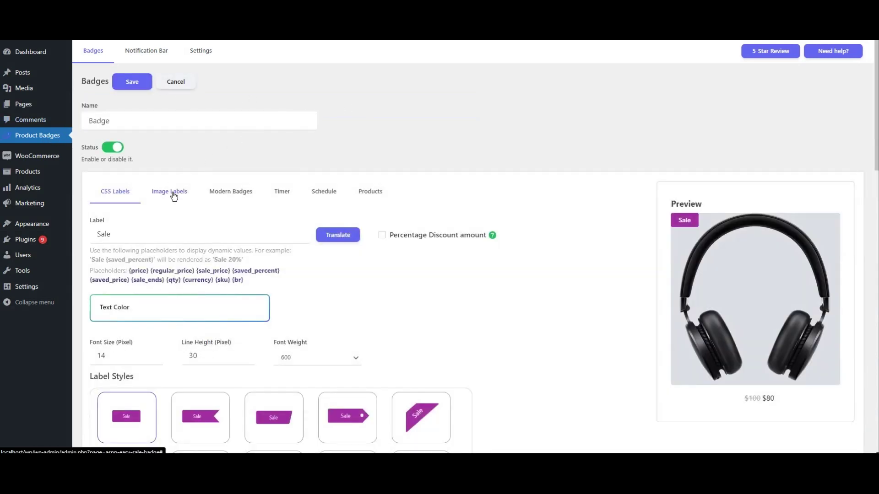
{"action": "scroll", "coordinate": [173, 196], "scroll_direction": "down", "scroll_amount": 3}
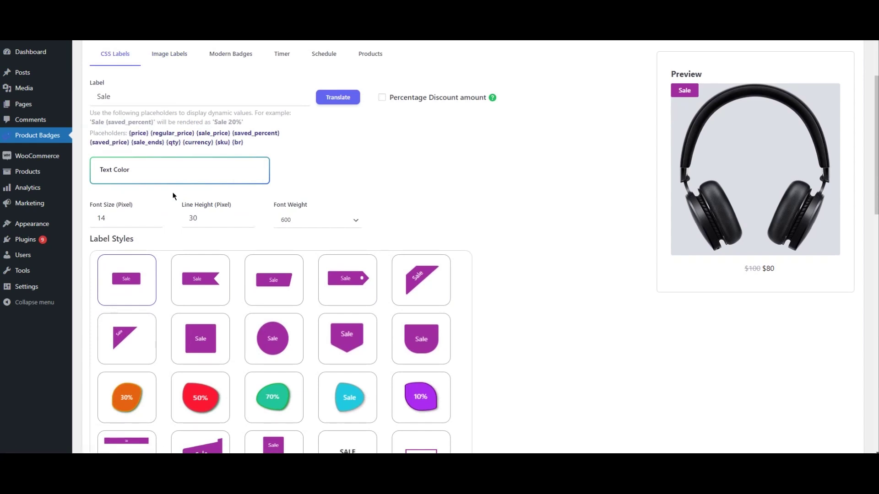
{"action": "left_click", "coordinate": [173, 58]}
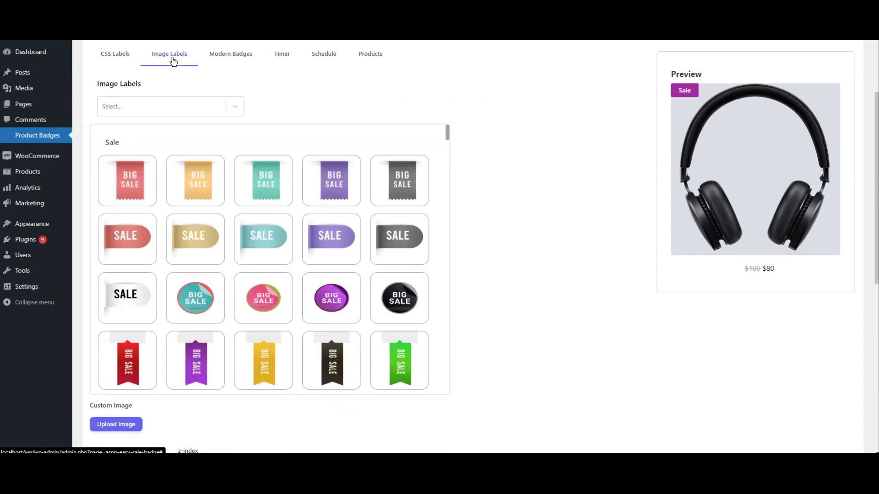
{"action": "left_click", "coordinate": [235, 59]}
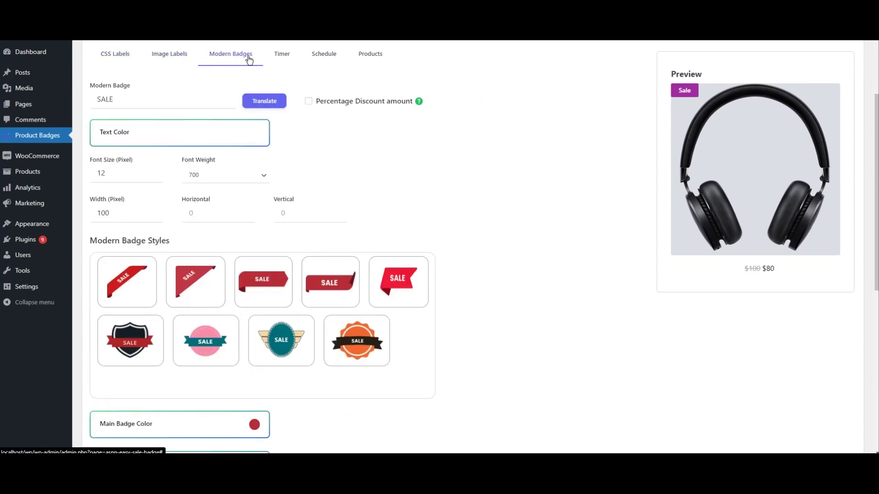
{"action": "left_click", "coordinate": [279, 60]}
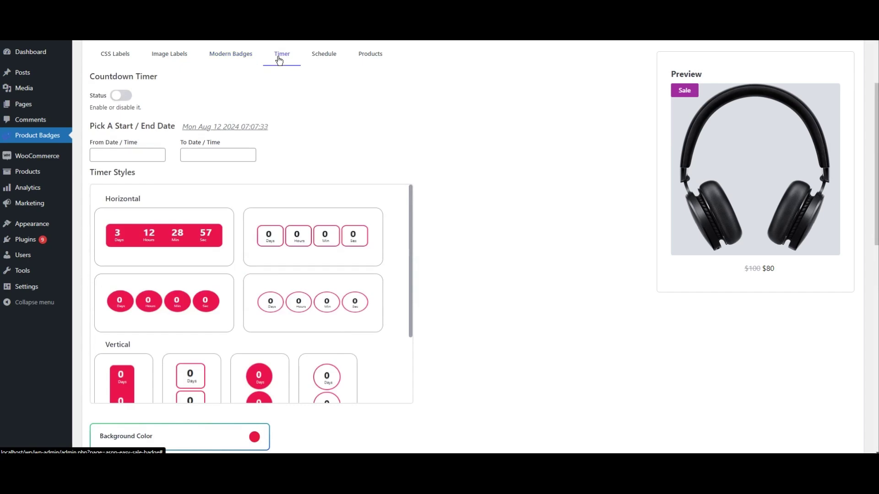